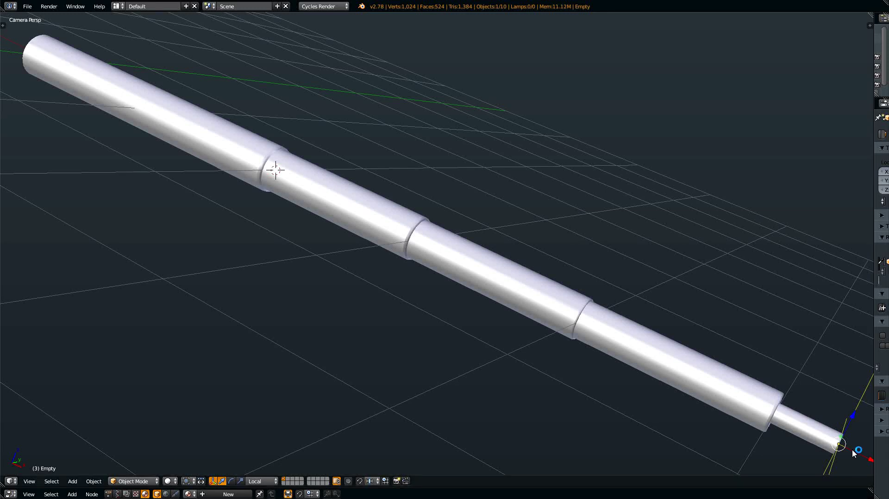
Test-slide the Empty along X in wireframe view, then switch to the rocket landing-leg window.
mouse_move(852, 449)
mouse_down()
mouse_move(584, 369)
mouse_move(530, 290)
mouse_move(854, 434)
mouse_move(857, 458)
mouse_move(723, 384)
mouse_move(439, 266)
mouse_move(807, 420)
mouse_move(829, 439)
mouse_move(377, 196)
mouse_move(751, 384)
mouse_move(244, 138)
mouse_move(667, 336)
mouse_move(827, 424)
mouse_move(848, 453)
mouse_up()
key(z)
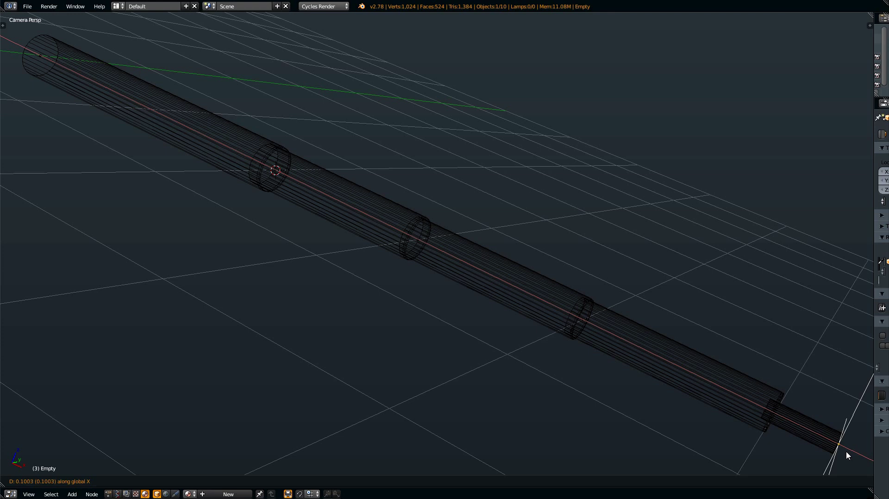
mouse_move(846, 452)
mouse_down()
mouse_move(383, 232)
mouse_move(826, 433)
mouse_move(502, 278)
mouse_move(663, 407)
mouse_move(657, 389)
mouse_move(836, 454)
mouse_up()
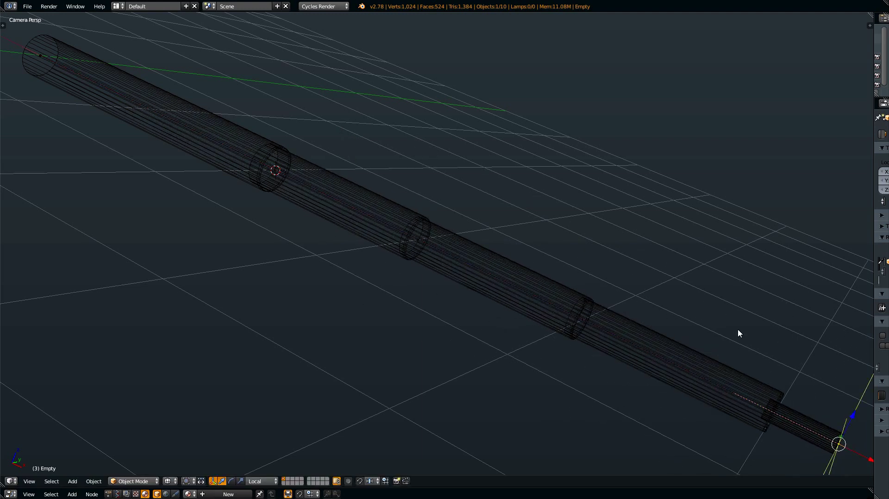
key(alt+Tab)
key(alt+Tab)
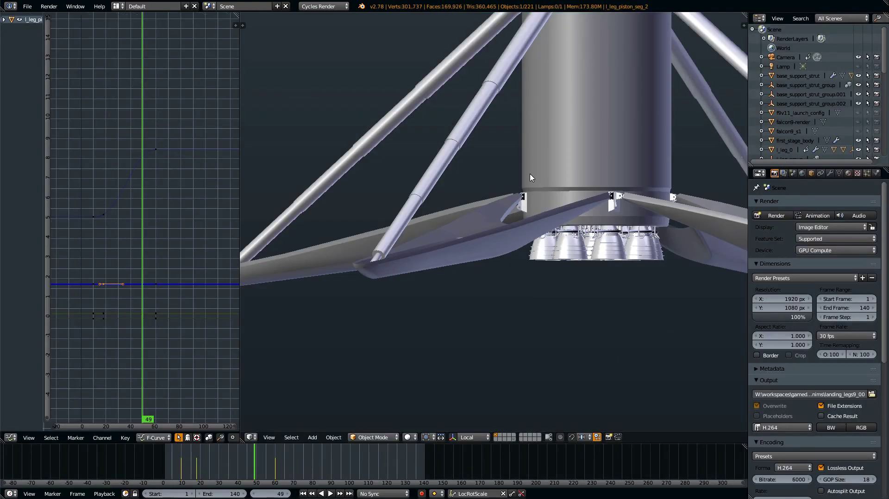
Pan to the strut tops and play and scrub the landing-leg animation back to frame 50.
shift+middle_drag(530, 177, 528, 266)
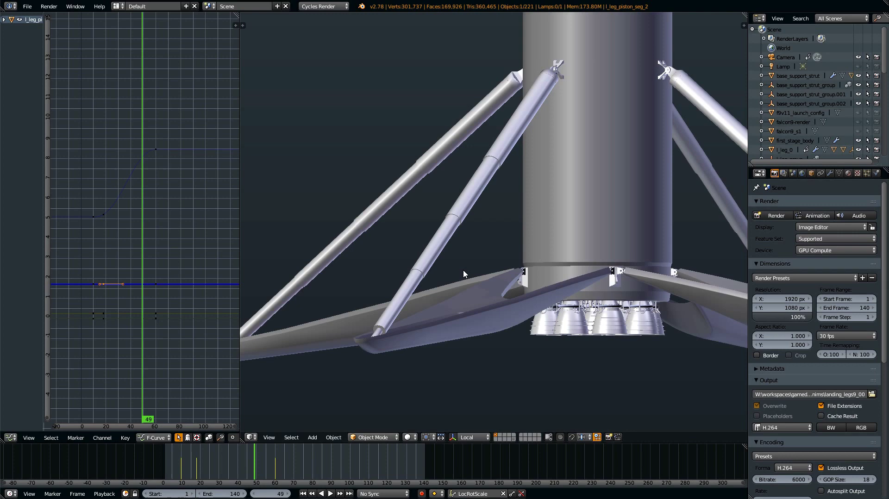
mouse_move(260, 462)
mouse_down()
mouse_move(197, 464)
mouse_move(263, 466)
mouse_move(254, 471)
mouse_move(262, 463)
mouse_up()
key(alt+a)
drag(266, 462, 258, 471)
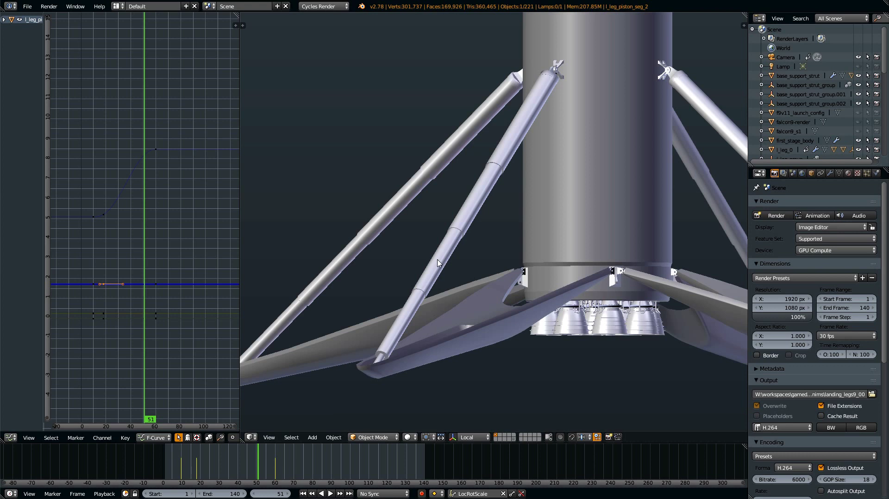
drag(264, 456, 256, 461)
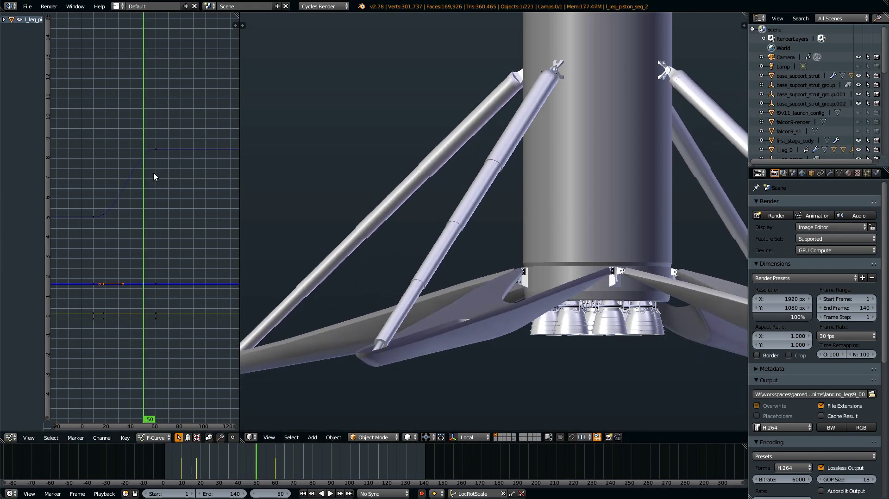
Try moving the piston keyframes, including the upper curve's, and cancel each change.
key(g)
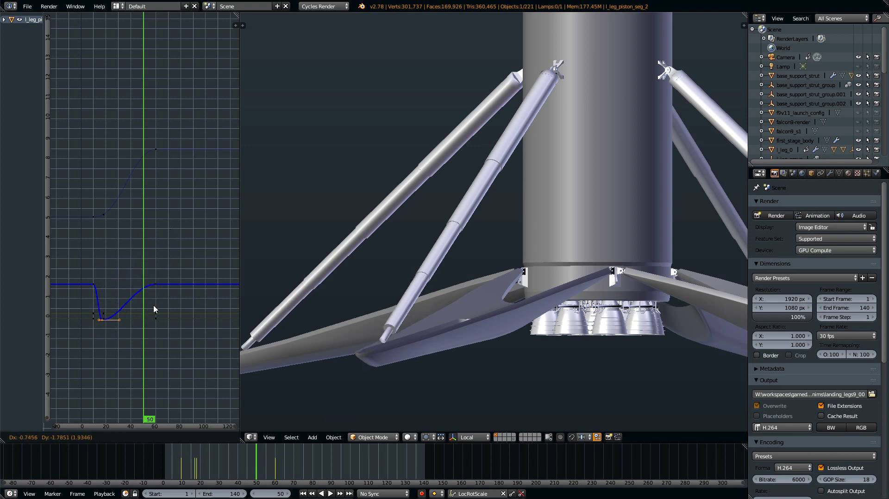
key(Escape)
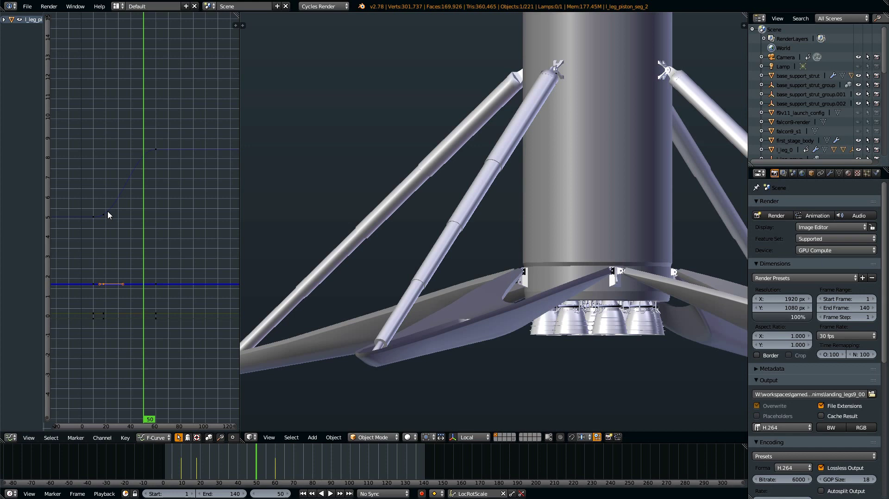
click(108, 212)
key(g)
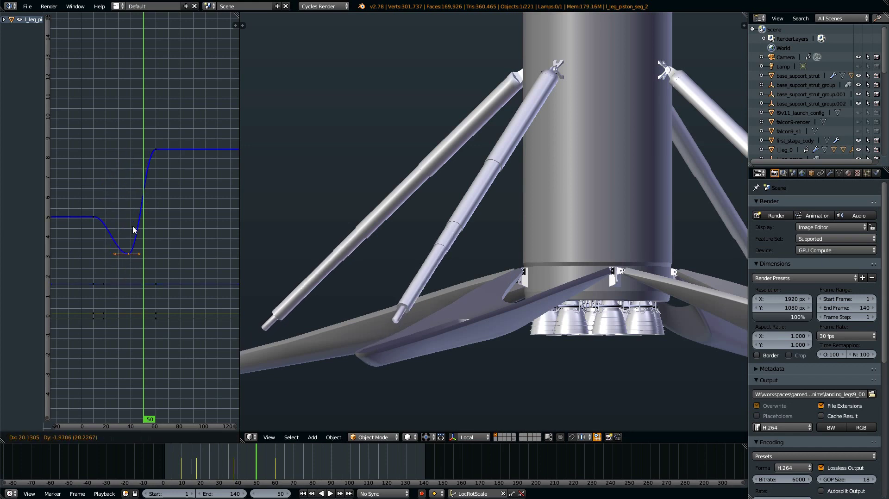
key(Escape)
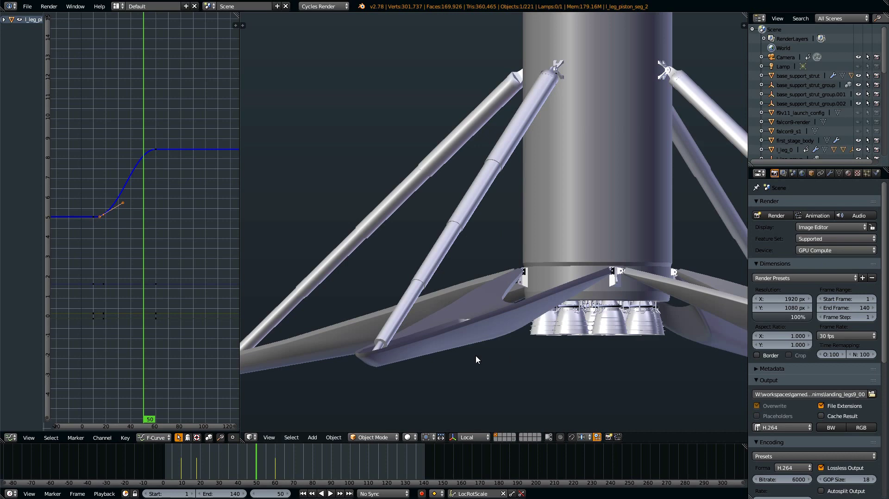
key(alt+Tab)
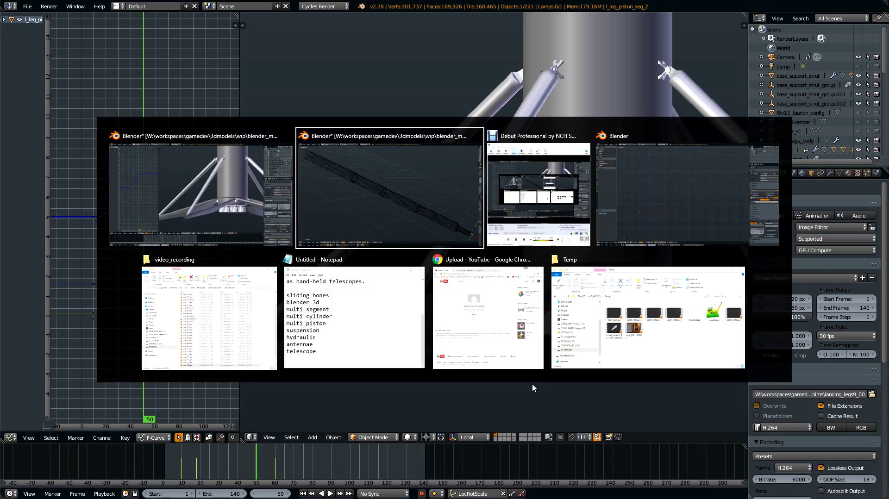
key(g)
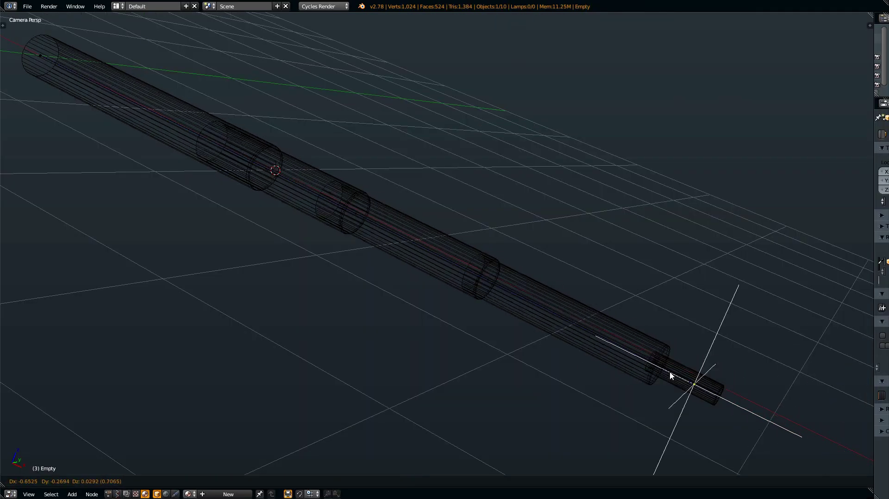
key(x)
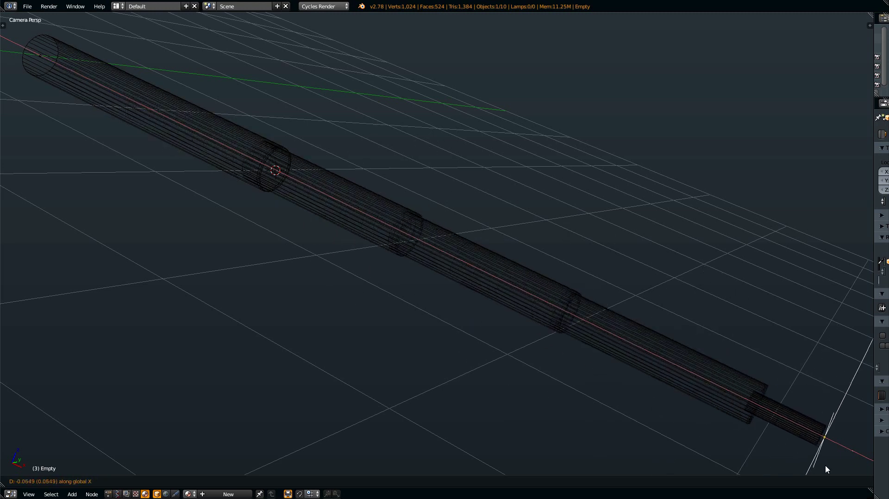
click(841, 455)
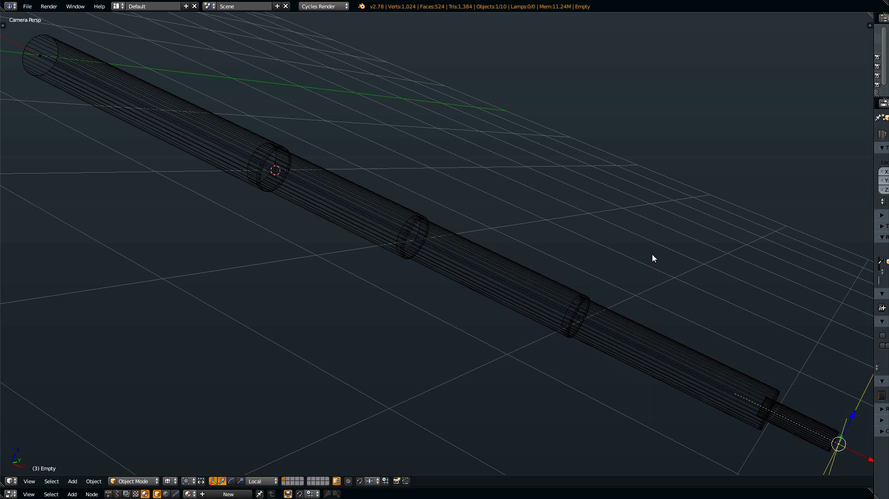
Return to the empty-scene window, turn on on-screen key display, and centre the view on the origin.
key(alt+Tab)
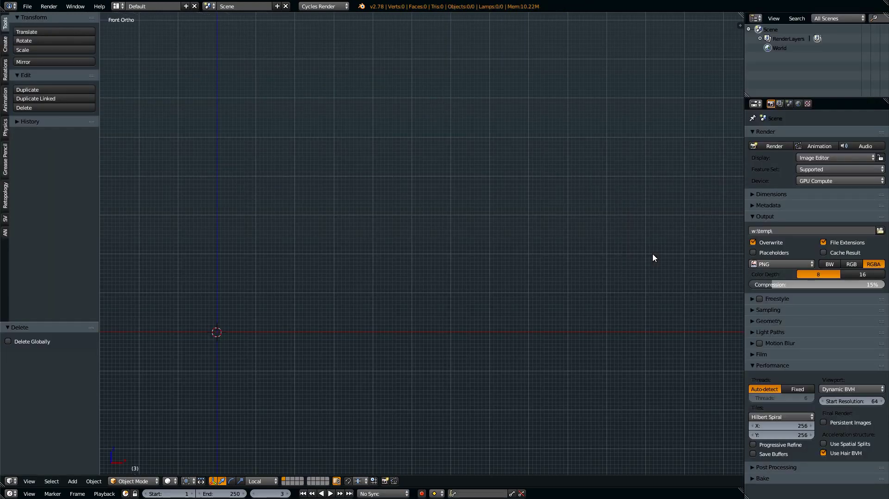
key(n)
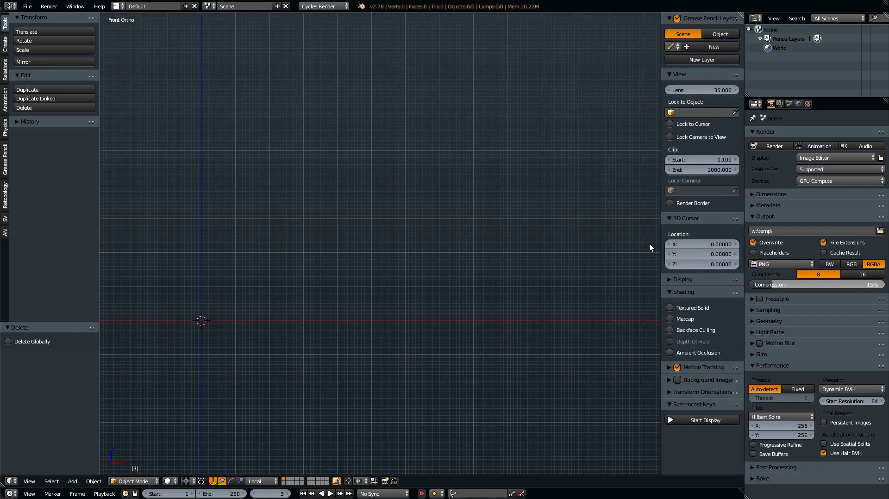
click(722, 420)
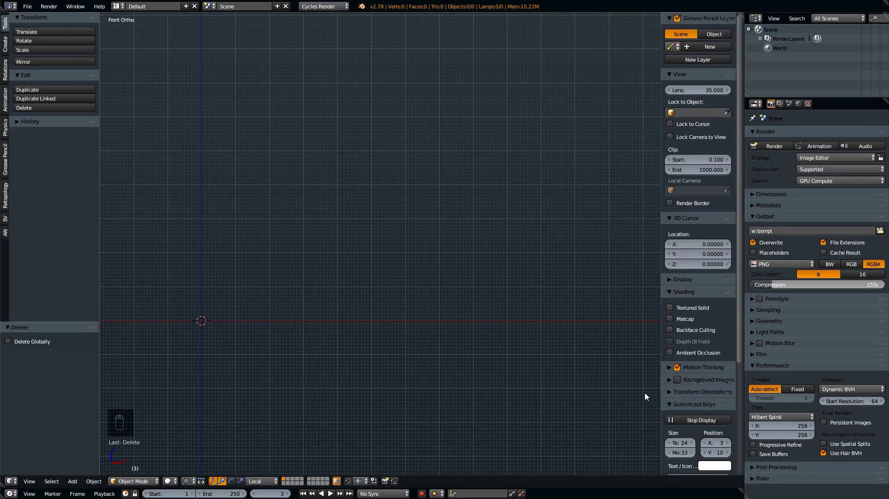
key(n)
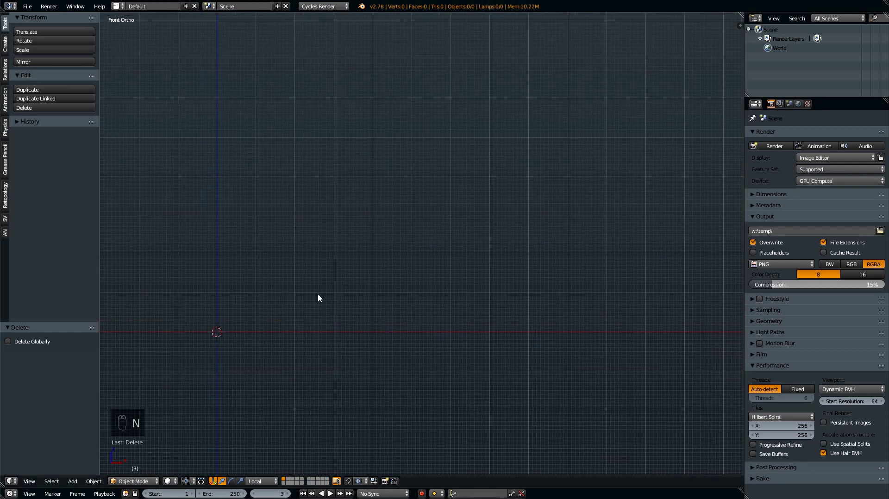
shift+middle_drag(319, 297, 252, 288)
scroll(283, 288, up, 1)
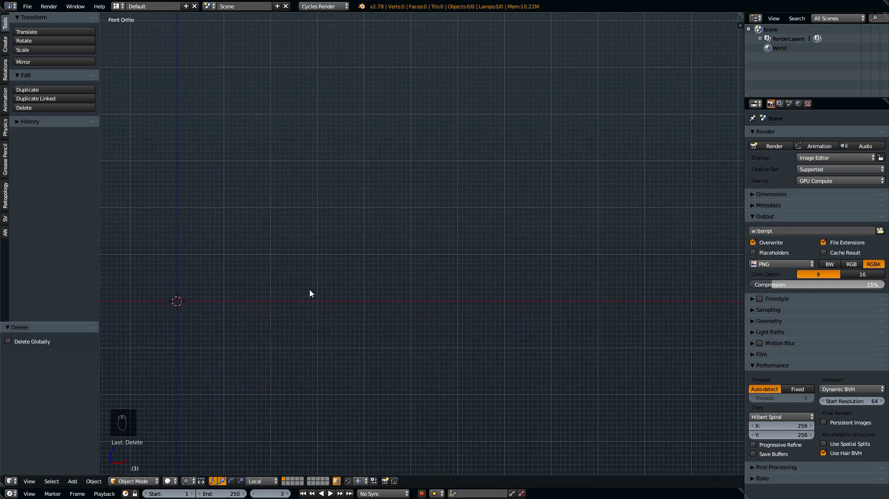
Add a single armature bone at the origin and rotate it 90 degrees to lie along X.
key(shift+a)
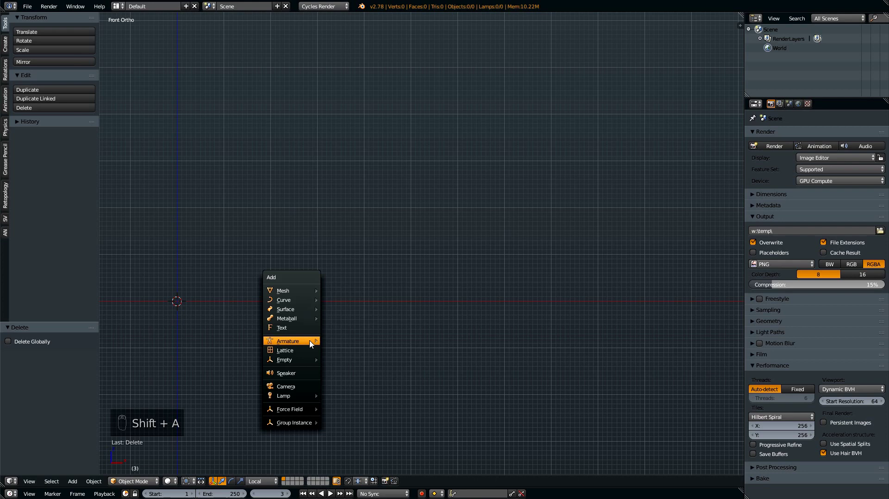
mouse_move(298, 345)
click(348, 342)
key(r)
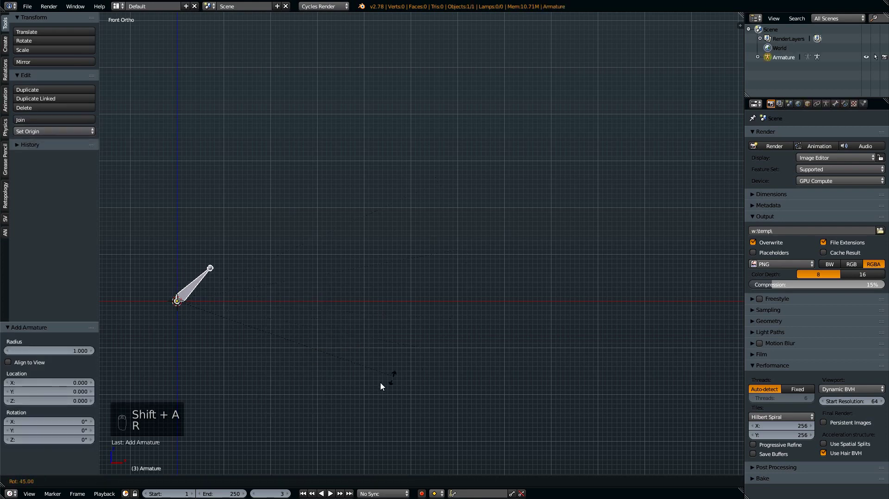
click(210, 371)
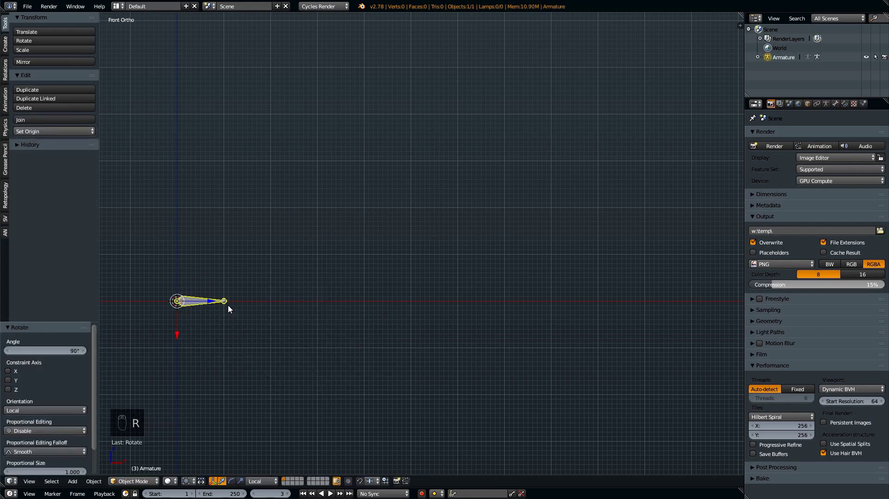
In Edit Mode, move the bone's tip to lengthen the first bone.
key(Tab)
key(g)
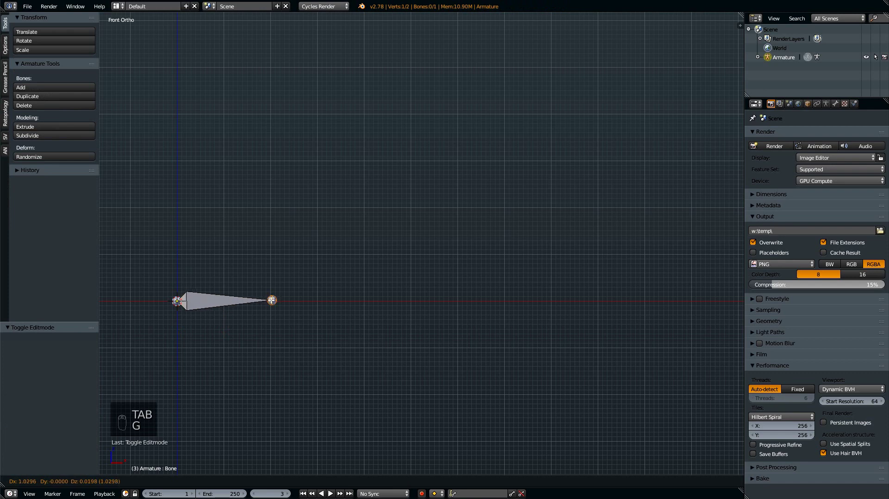
click(270, 302)
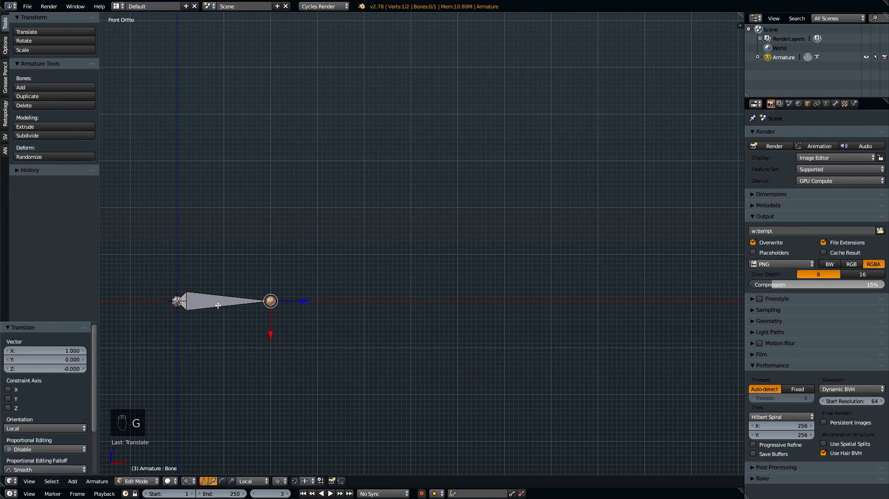
scroll(218, 320, up, 2)
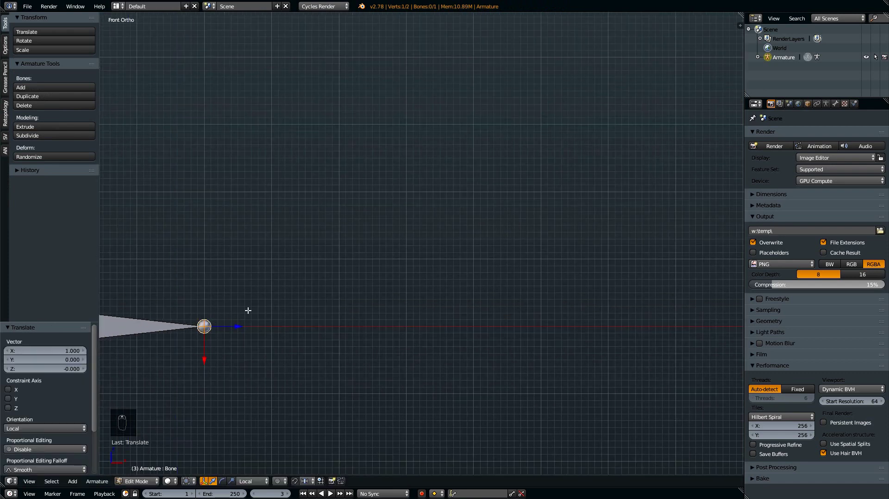
scroll(248, 310, down, 3)
Extrude four more progressively shorter bones along X from the chain's tip.
key(e)
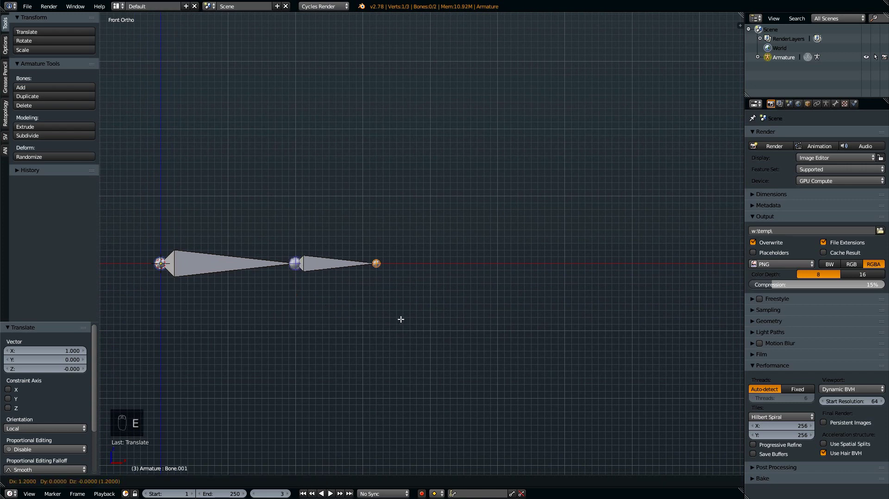
click(391, 321)
key(e)
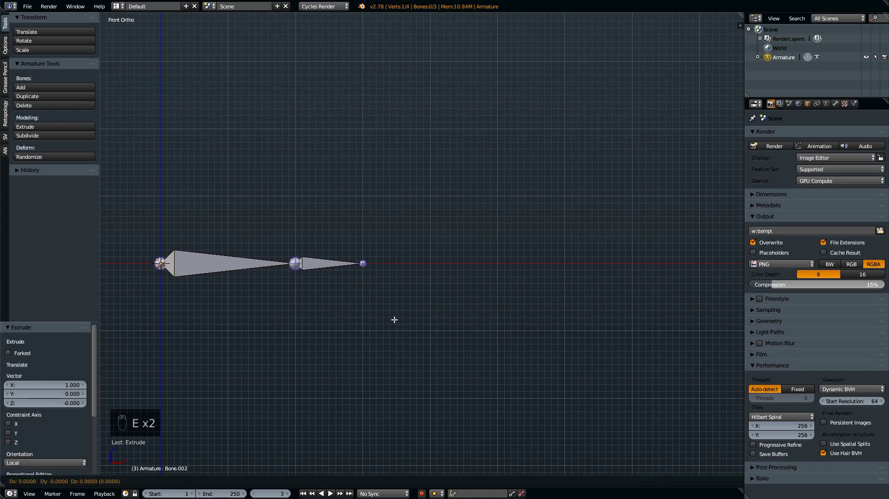
click(460, 320)
key(e)
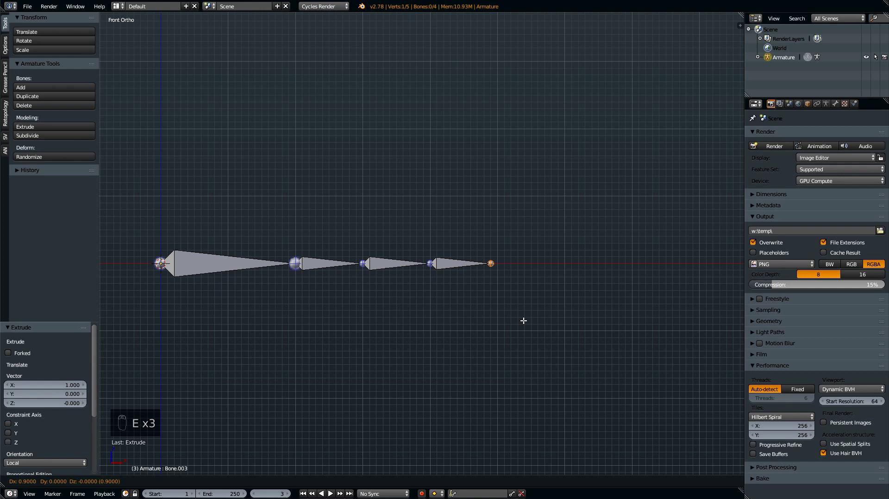
click(528, 320)
key(e)
click(551, 316)
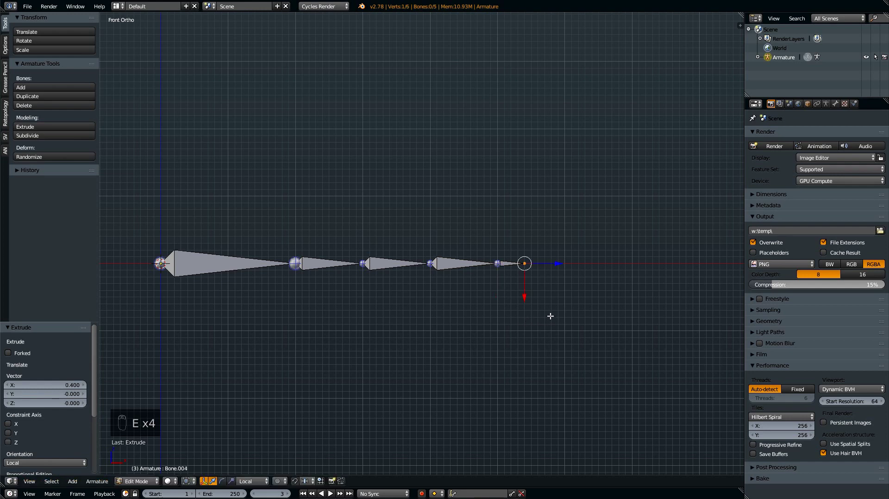
scroll(296, 298, up, 2)
shift+middle_drag(294, 298, 381, 228)
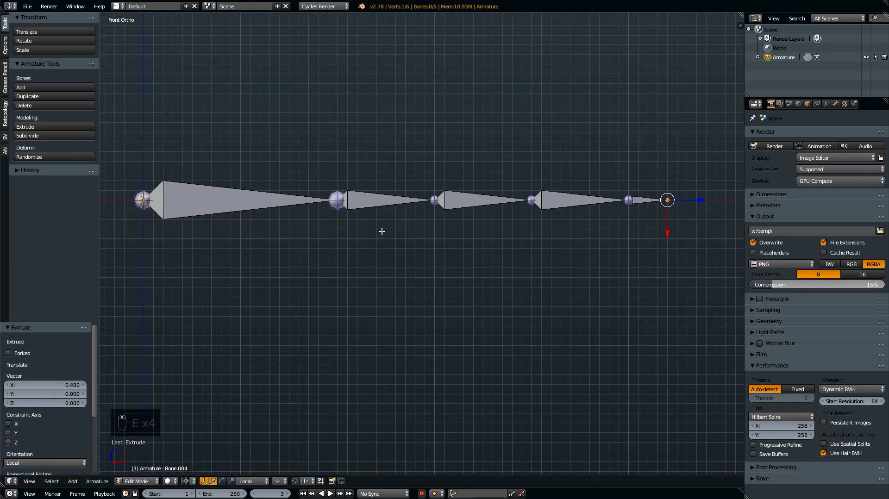
scroll(385, 236, down, 1)
shift+middle_drag(393, 275, 363, 275)
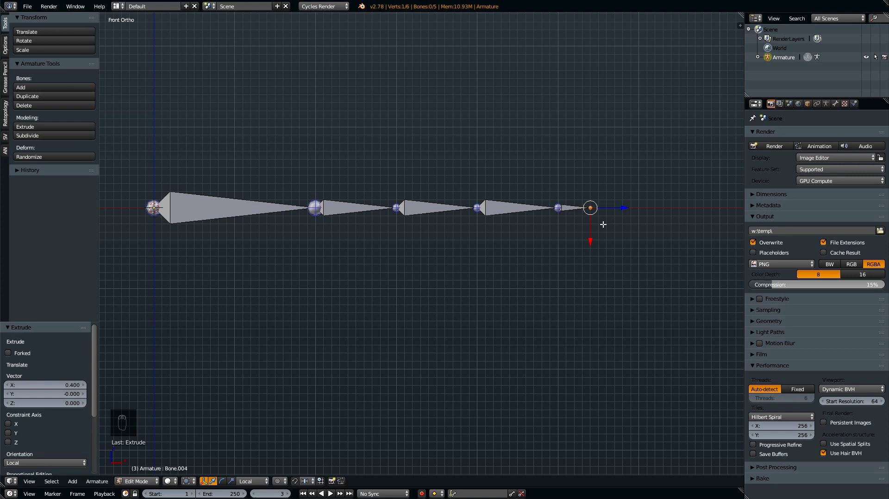
In Pose Mode, add an Inverse Kinematics constraint to the tip bone and test its bending.
key(ctrl+Tab)
right_click(566, 191)
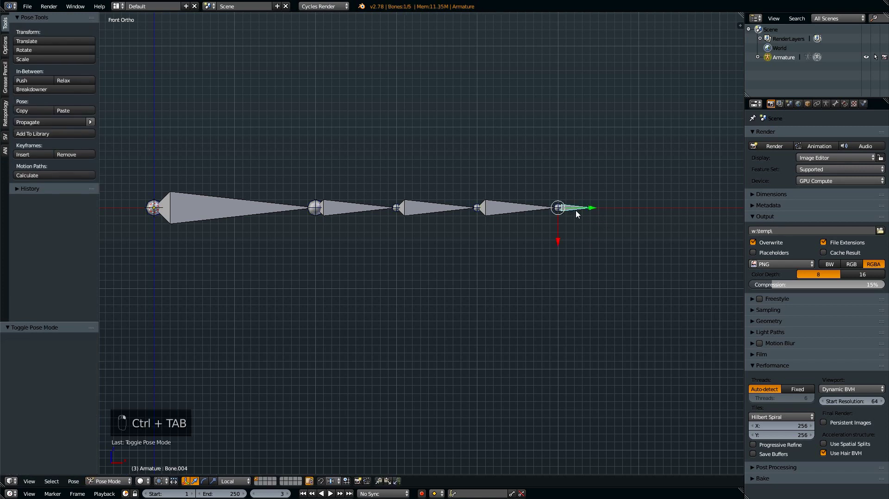
click(844, 104)
click(819, 134)
click(798, 178)
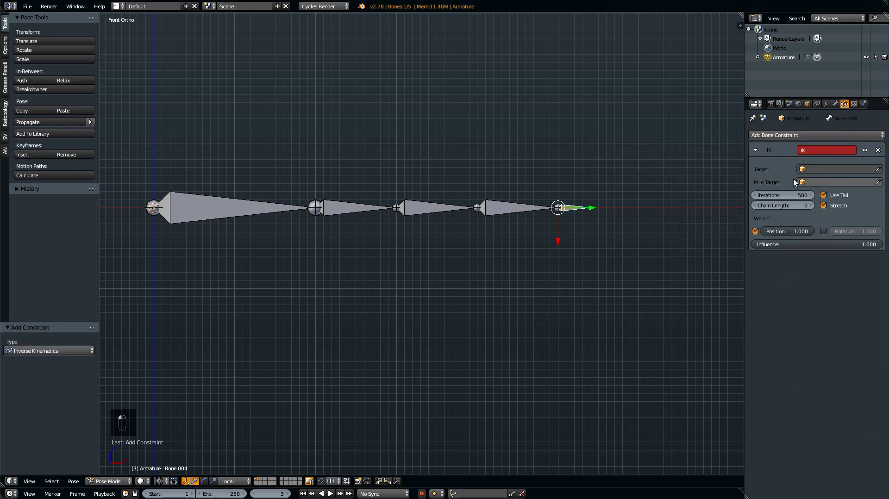
key(g)
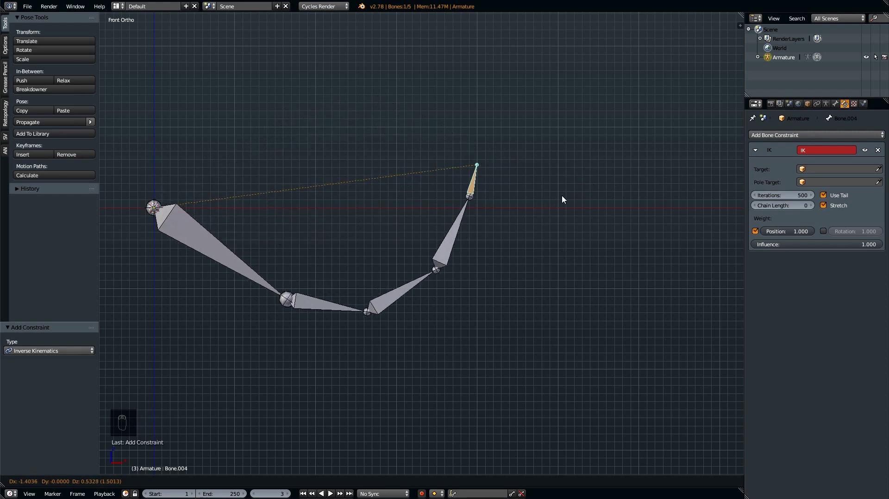
right_click(596, 239)
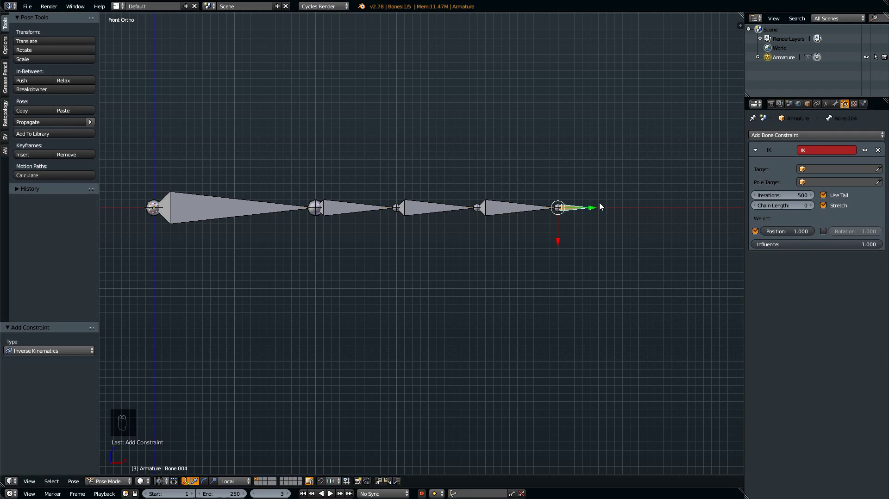
Lock Bone.004's IK rotation on X, Y and Z and set its IK stretch to 1.
click(835, 103)
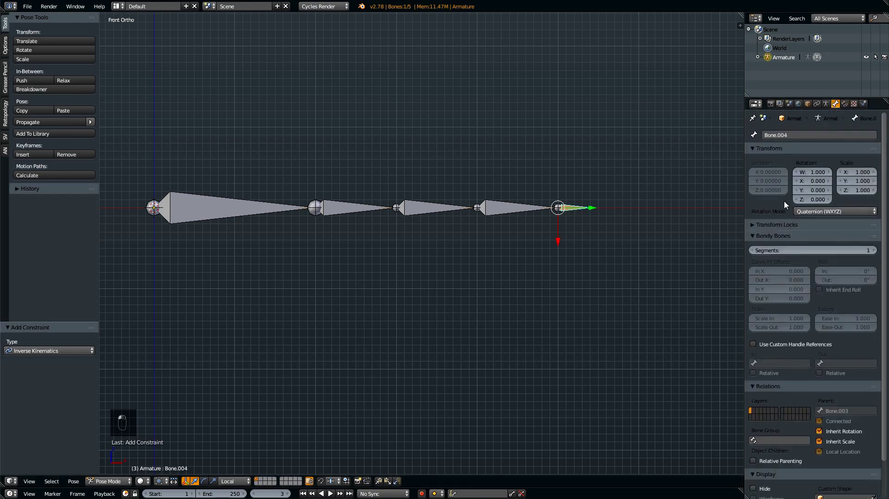
click(776, 149)
click(777, 171)
click(778, 182)
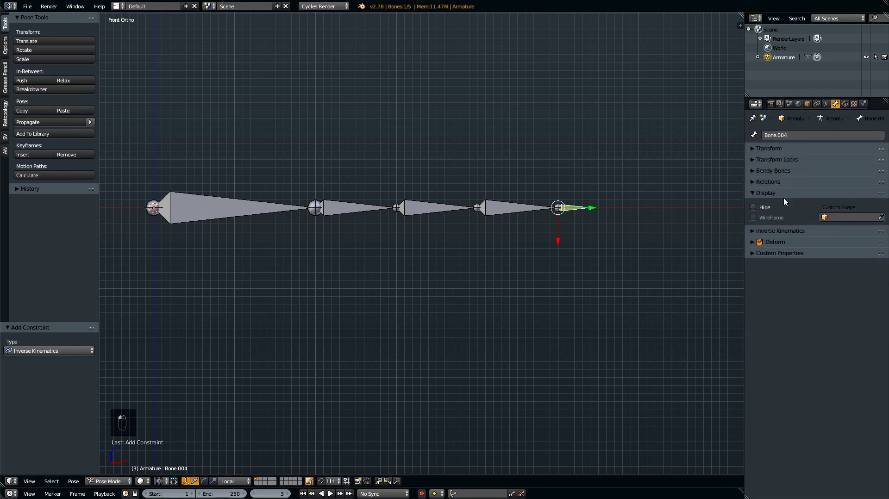
click(769, 194)
click(769, 204)
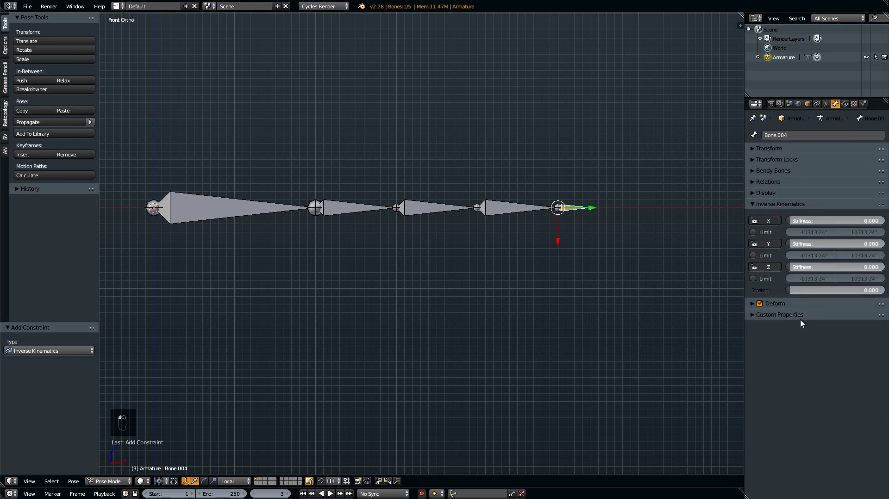
click(776, 223)
click(770, 244)
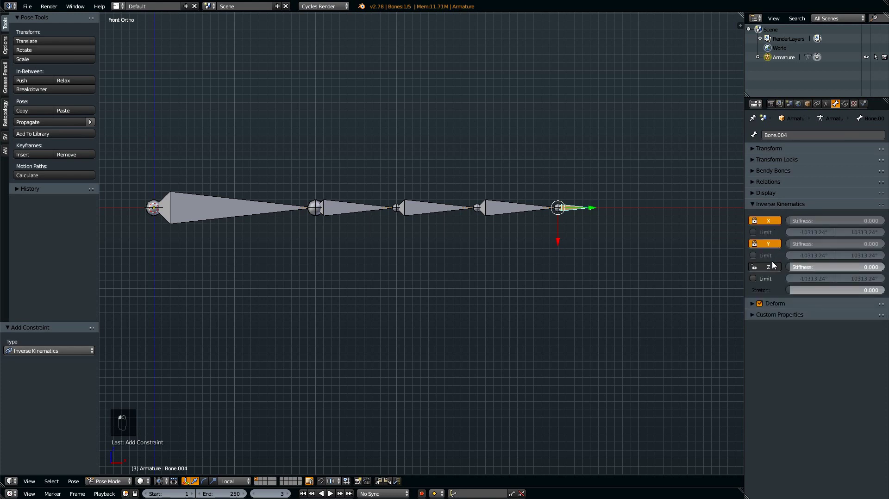
click(772, 267)
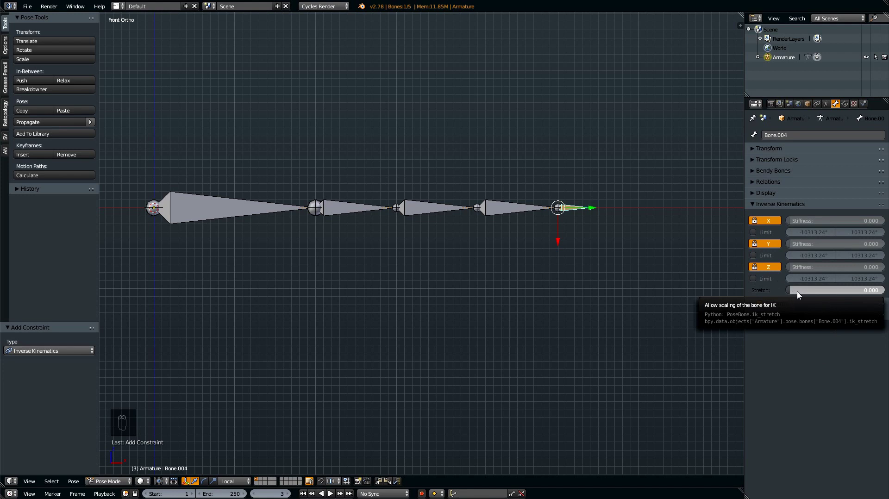
drag(799, 291, 810, 293)
Lock IK rotation on X, Y and Z for Bone.003 and Bone.002.
right_click(504, 208)
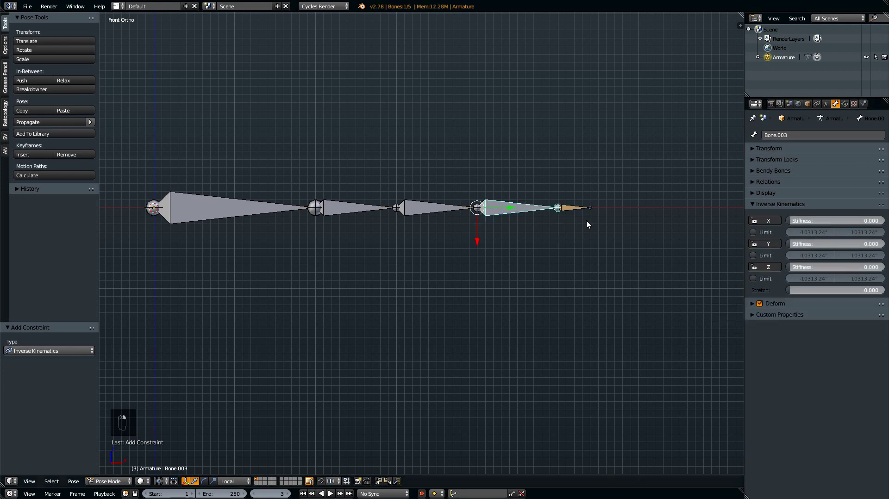
click(776, 223)
click(770, 244)
click(772, 267)
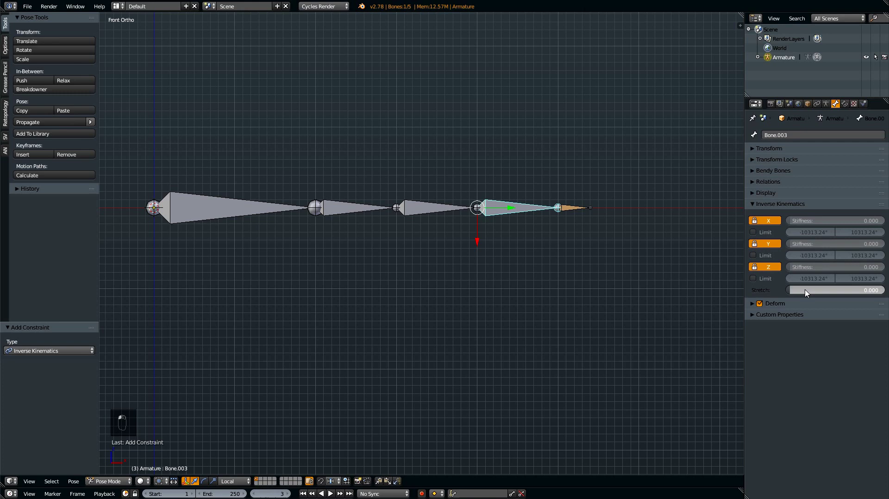
right_click(438, 208)
click(776, 221)
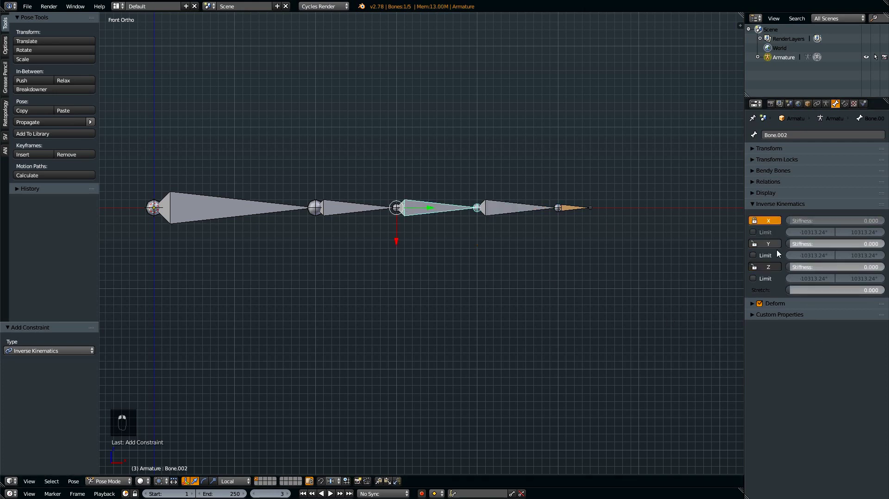
click(771, 244)
click(774, 266)
click(815, 290)
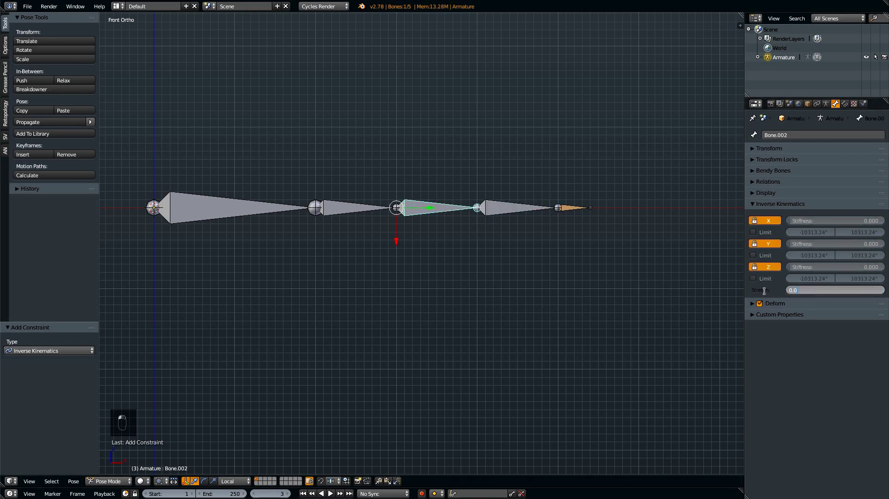
key(Return)
Lock Bone.001's IK rotation on X, Y and Z.
right_click(363, 209)
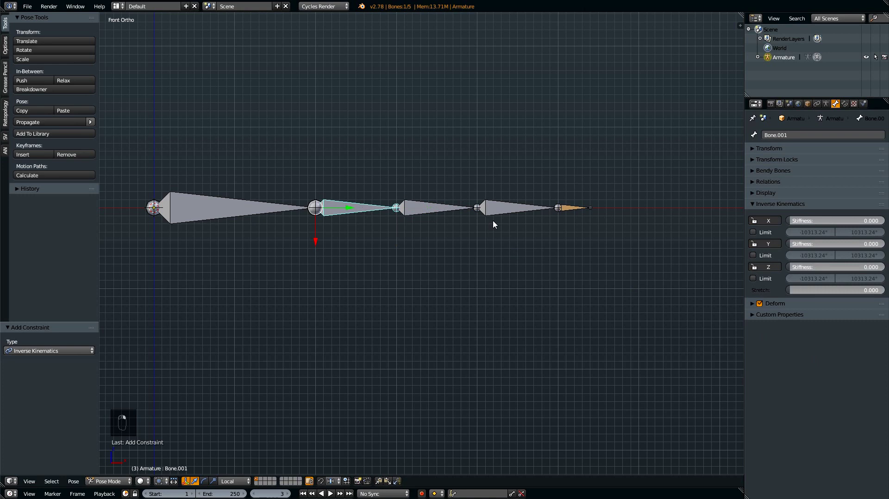
click(769, 221)
click(769, 244)
click(772, 267)
click(808, 290)
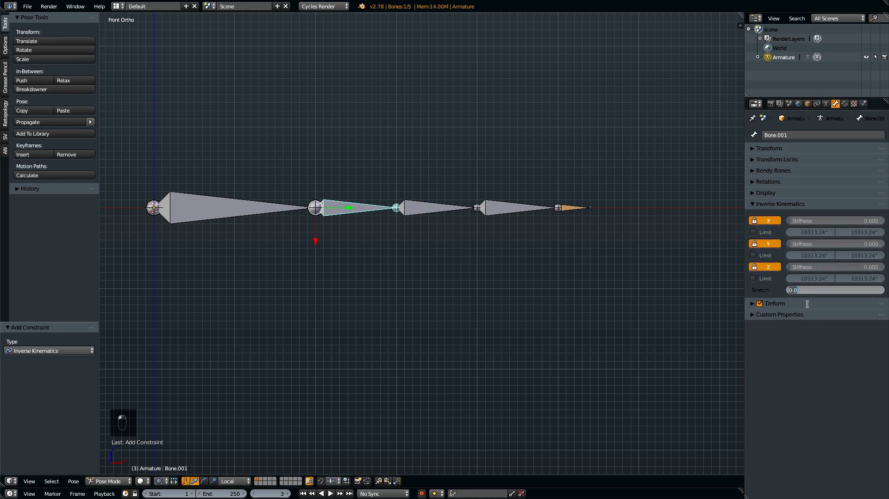
key(Return)
Test the chain by rotating the root bone and stretching the tip bone, then restore the rest pose.
right_click(220, 204)
key(t)
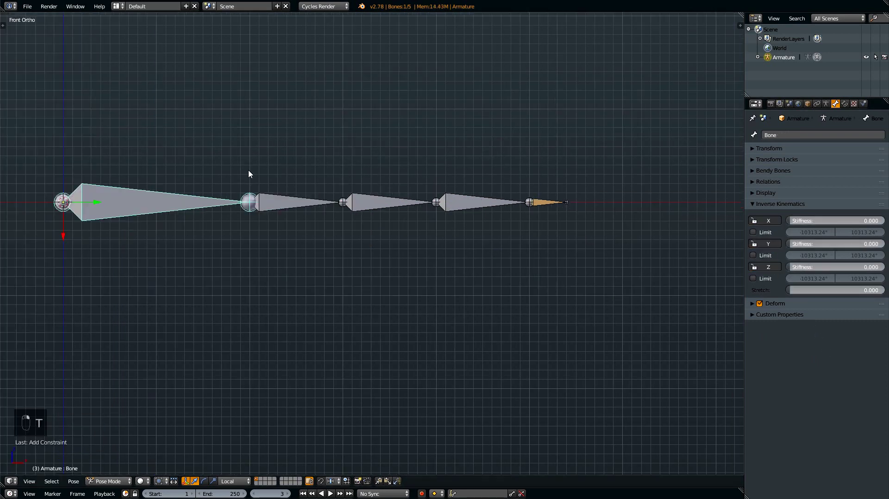
key(t)
key(r)
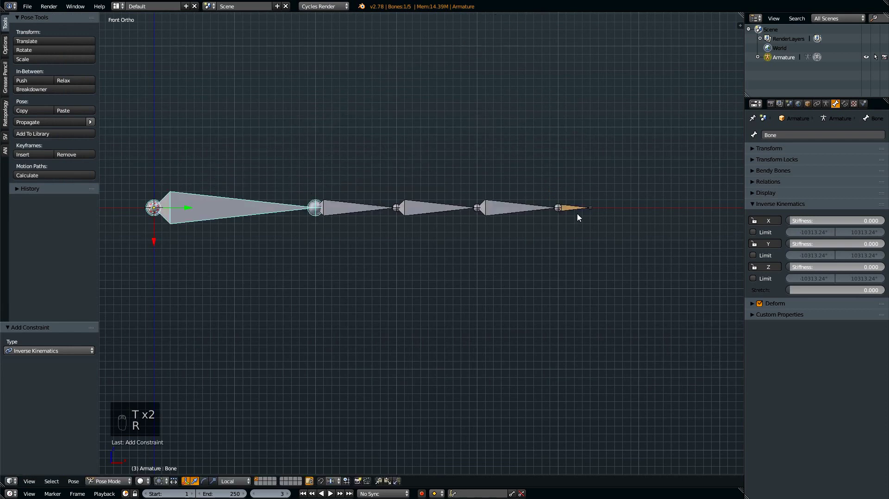
right_click(574, 210)
key(g)
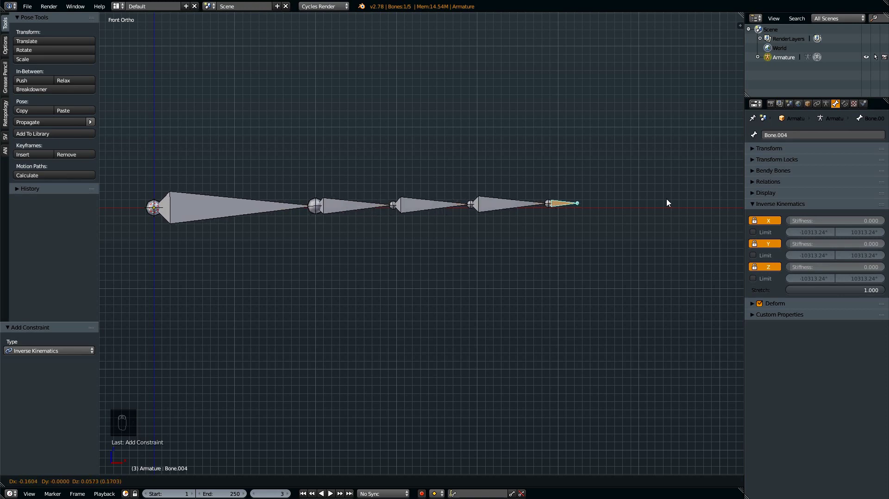
right_click(712, 209)
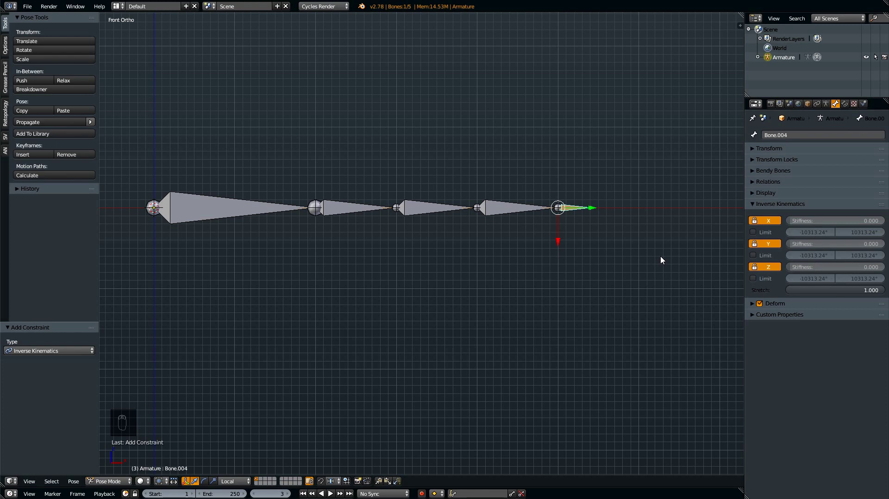
Add a plain-axes Empty and place it at the chain's tip, X 5.4.
key(ctrl+Tab)
key(shift+a)
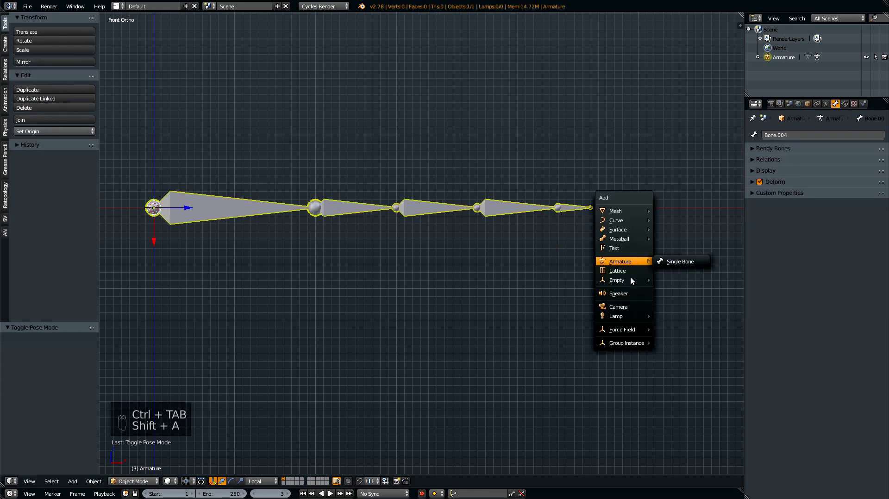
mouse_move(627, 281)
click(677, 280)
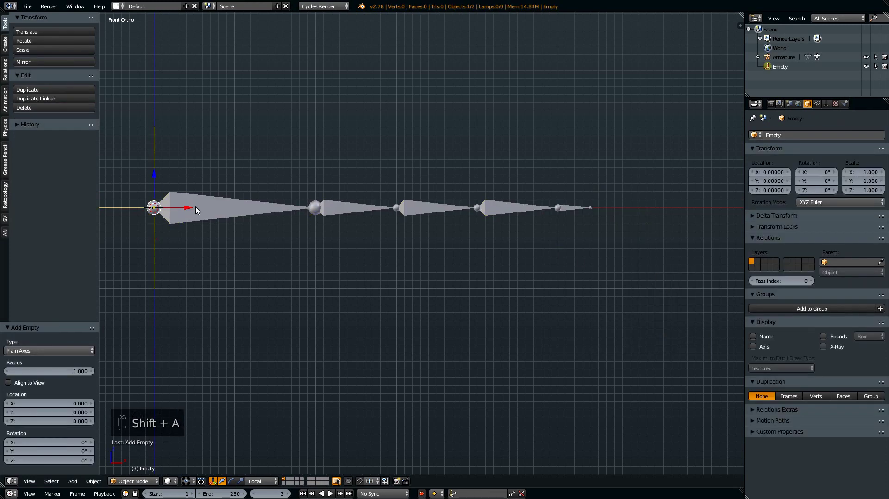
key(g)
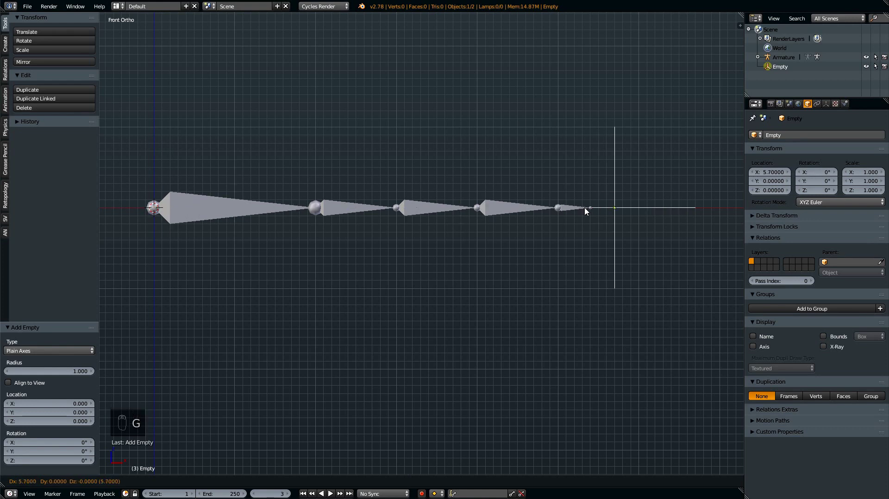
click(564, 208)
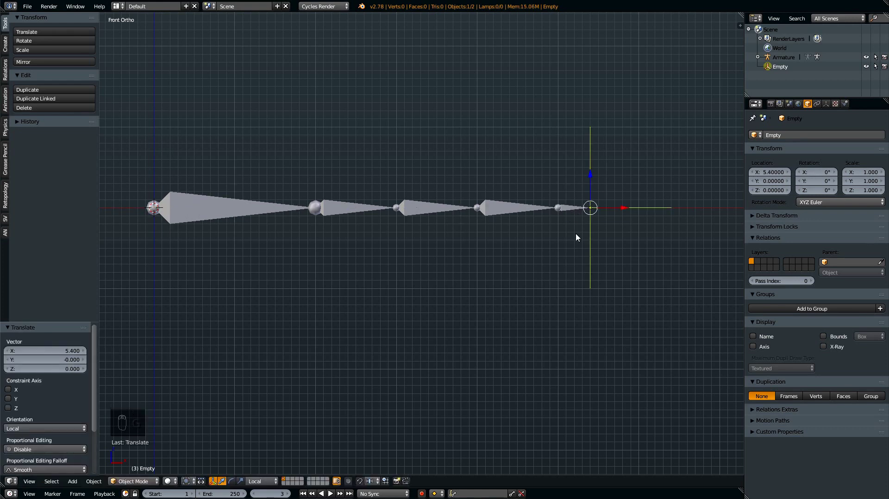
Set the Empty as the tip bone's IK target and test-move the Empty without keeping it.
right_click(567, 212)
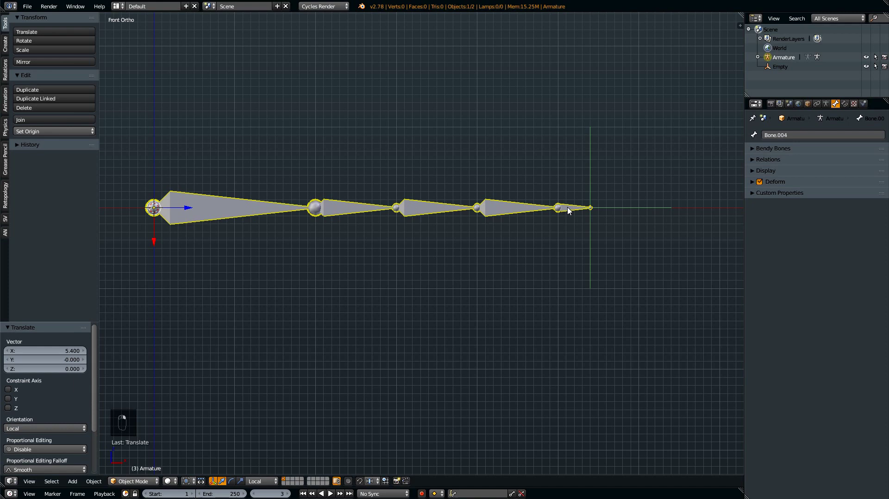
key(ctrl+Tab)
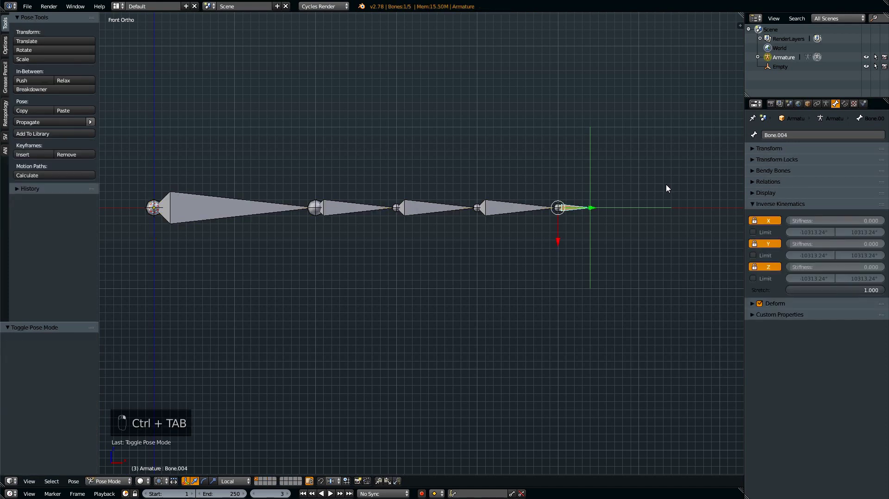
click(845, 104)
click(802, 169)
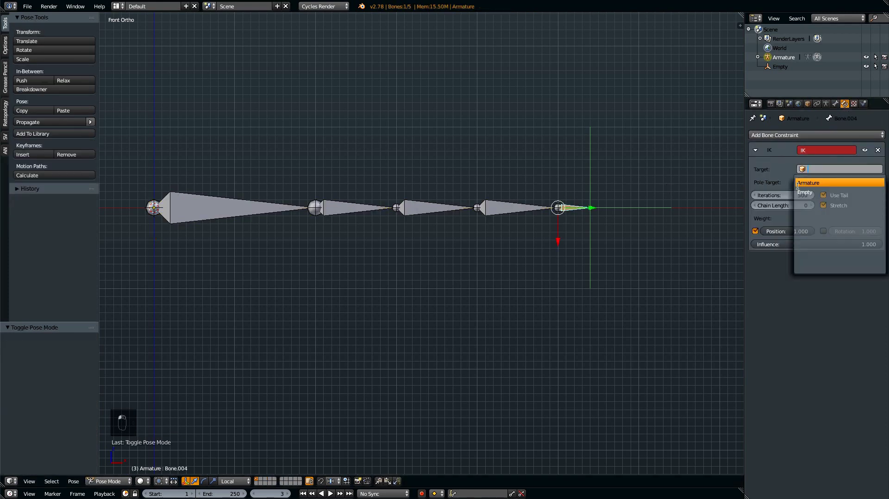
click(810, 192)
right_click(628, 207)
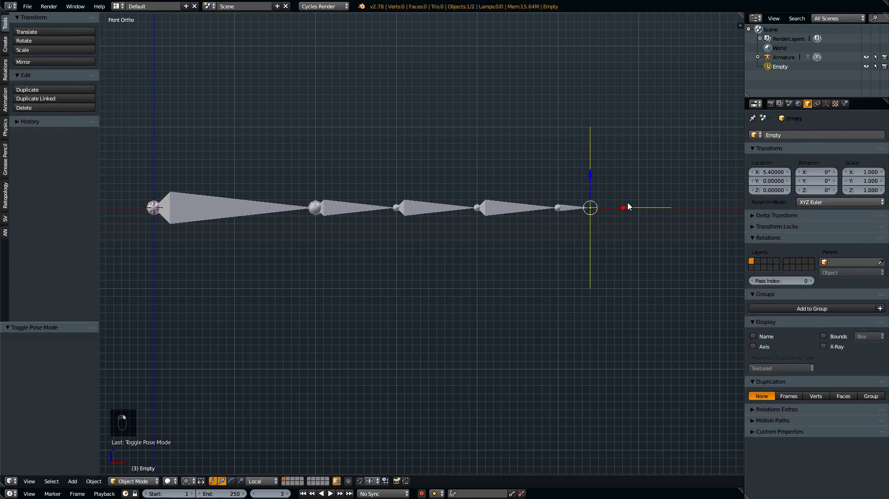
key(g)
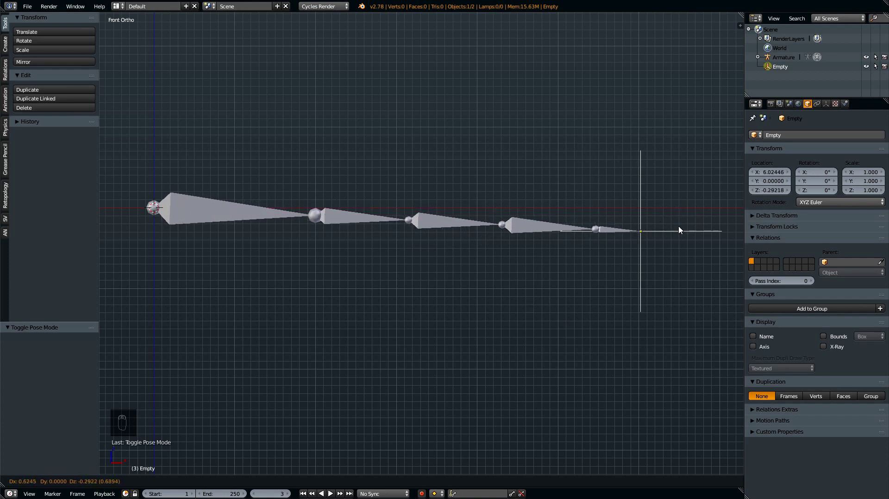
key(Escape)
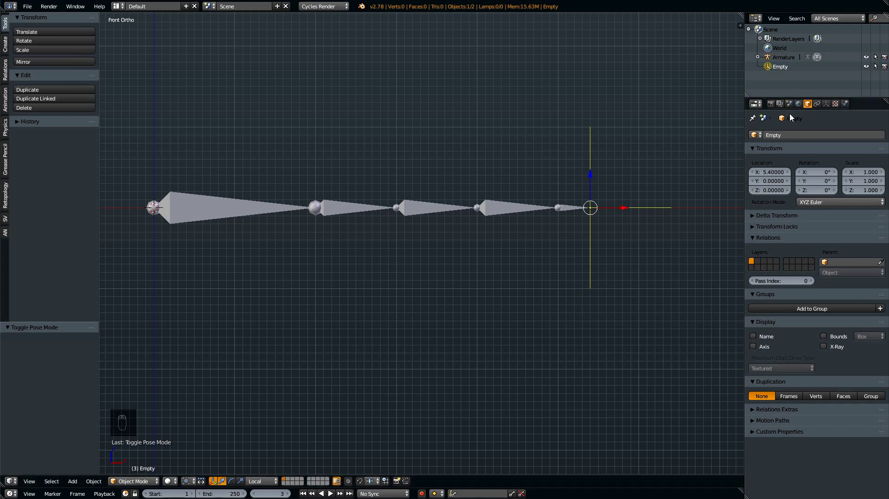
Give the Empty a Limit Distance constraint targeting the Armature's bone 'Bone'.
click(816, 104)
click(793, 135)
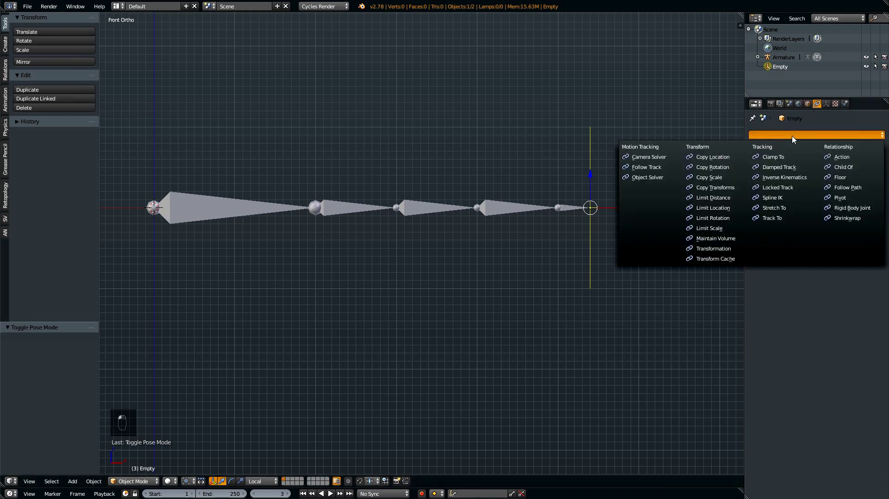
click(725, 203)
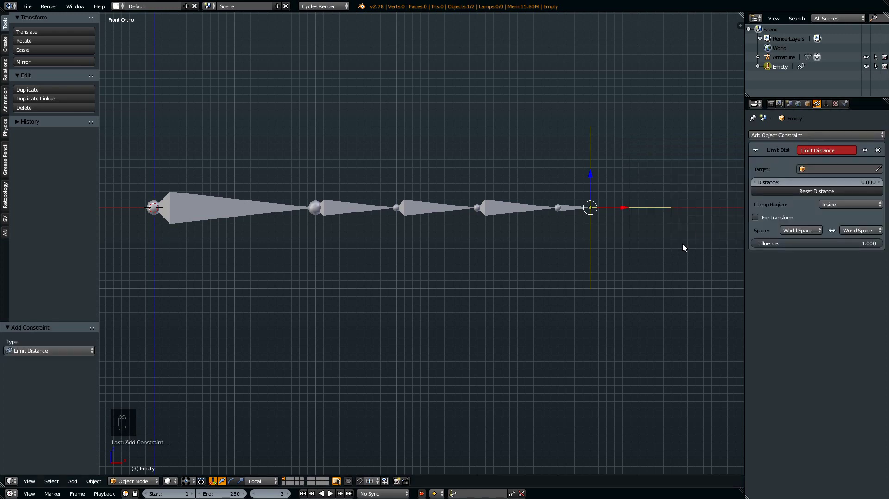
click(805, 170)
click(810, 183)
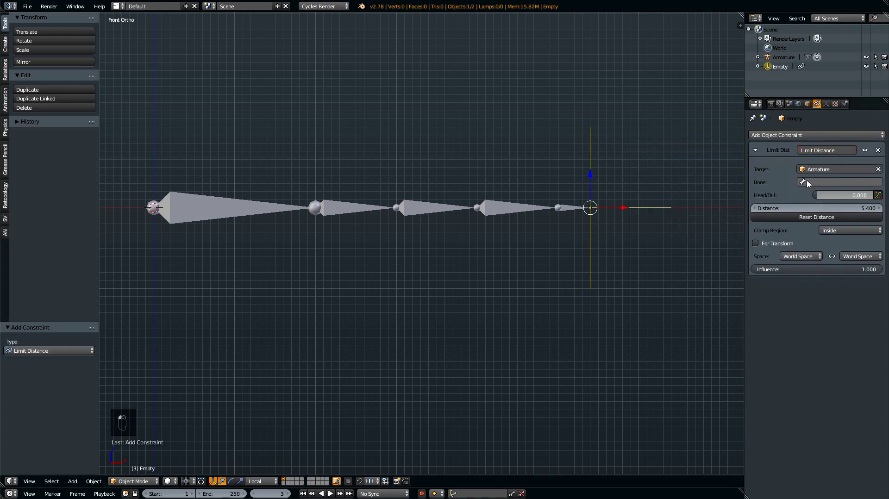
click(805, 183)
click(803, 195)
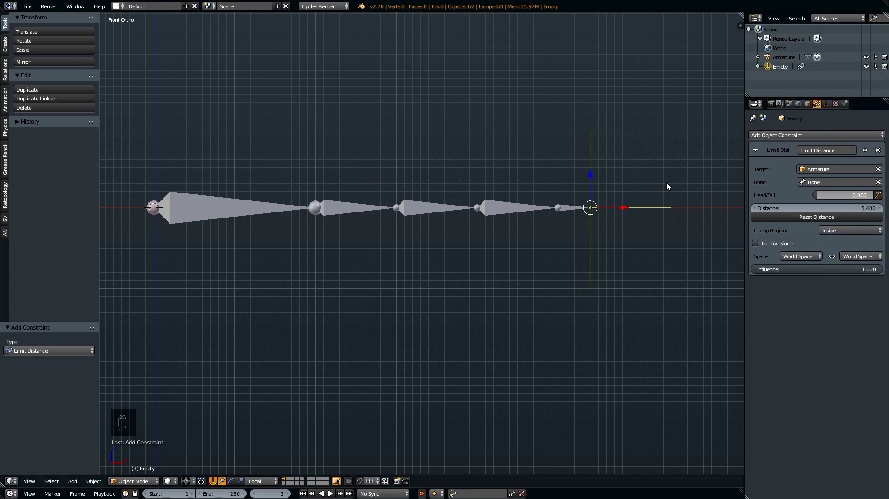
Test-move the Empty against the distance limit, then go back to frame 1.
key(g)
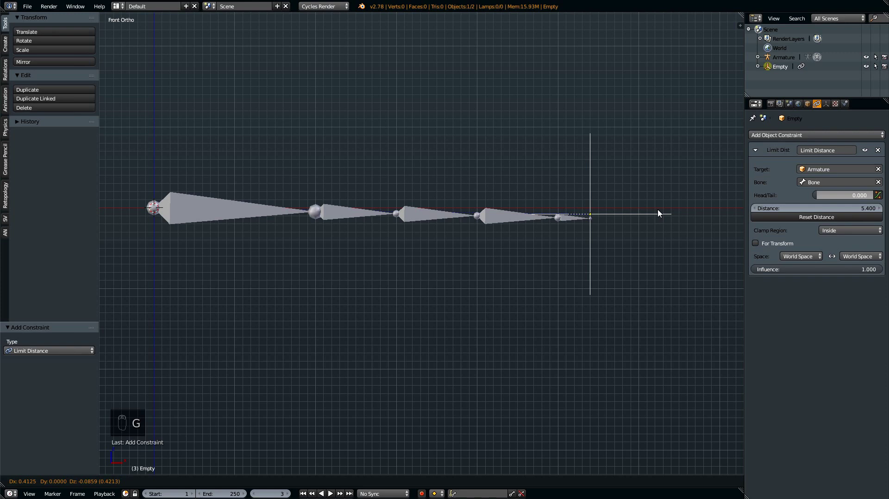
click(634, 215)
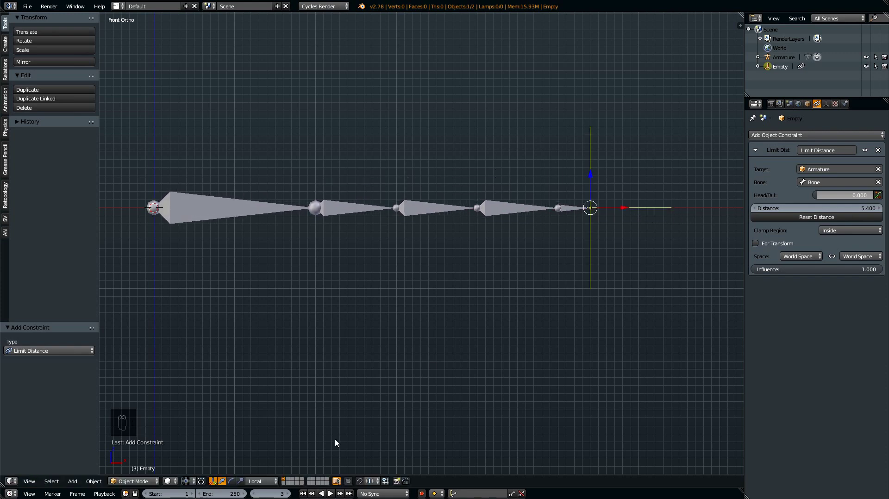
click(302, 493)
Add a cylinder and rotate it -90° to lie along the bone chain.
key(shift+a)
mouse_move(528, 187)
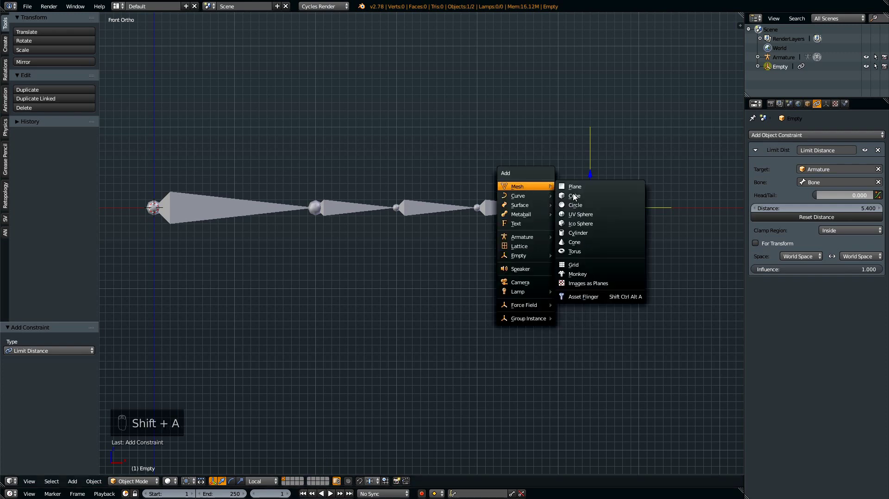
click(576, 233)
key(r)
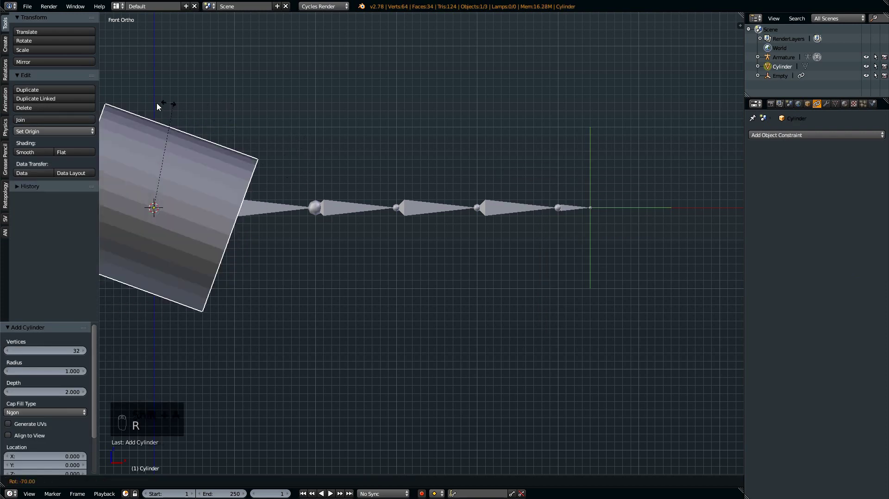
click(132, 103)
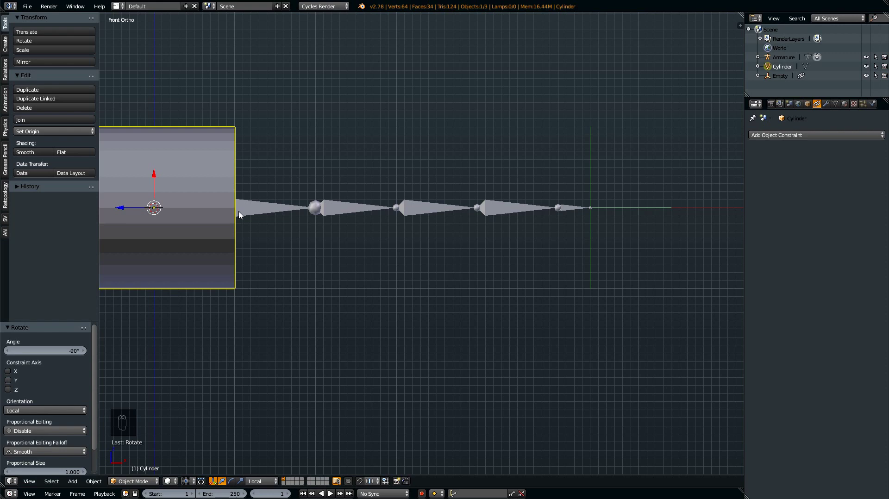
Snap the 3D cursor to the centre of the cylinder's end-cap face, then return to object mode.
key(KP_6)
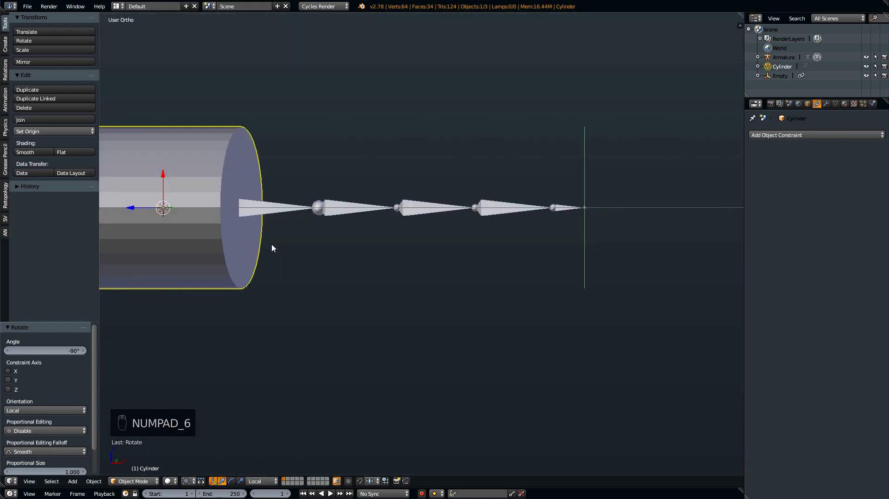
key(Tab)
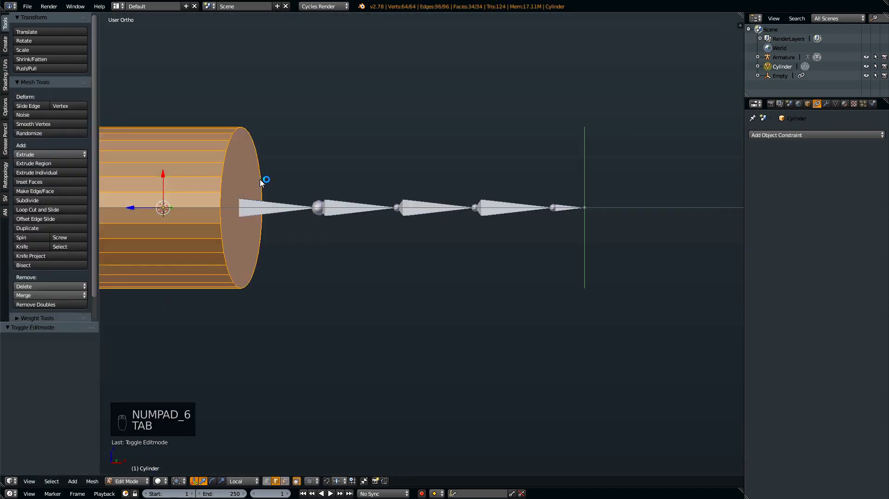
right_click(260, 181)
key(shift+s)
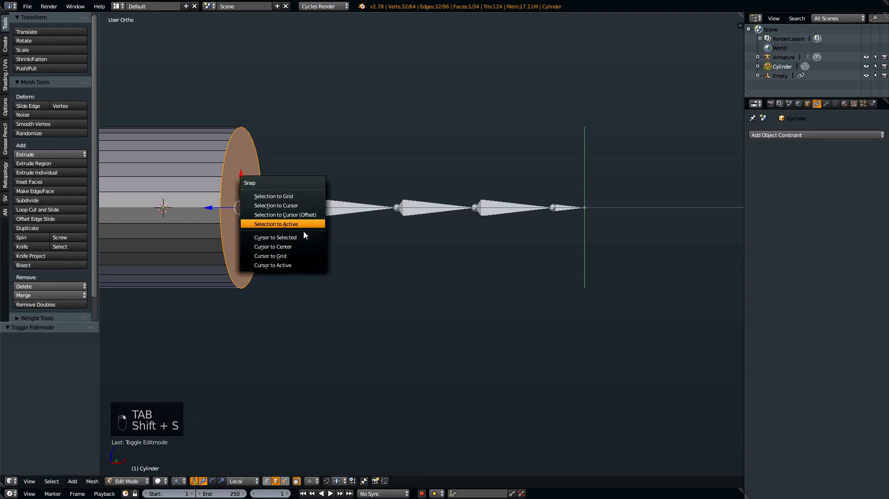
click(320, 237)
key(KP_1)
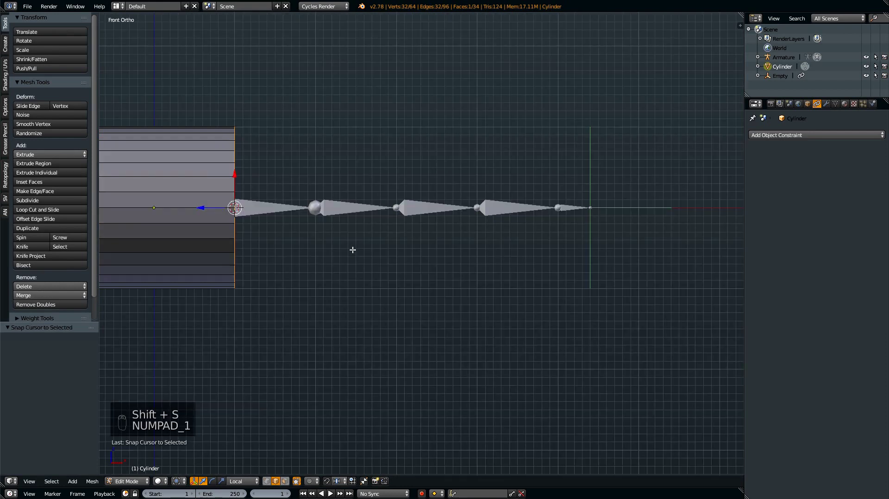
key(Tab)
Set the cylinder's origin to the 3D cursor and view it in wireframe.
click(37, 132)
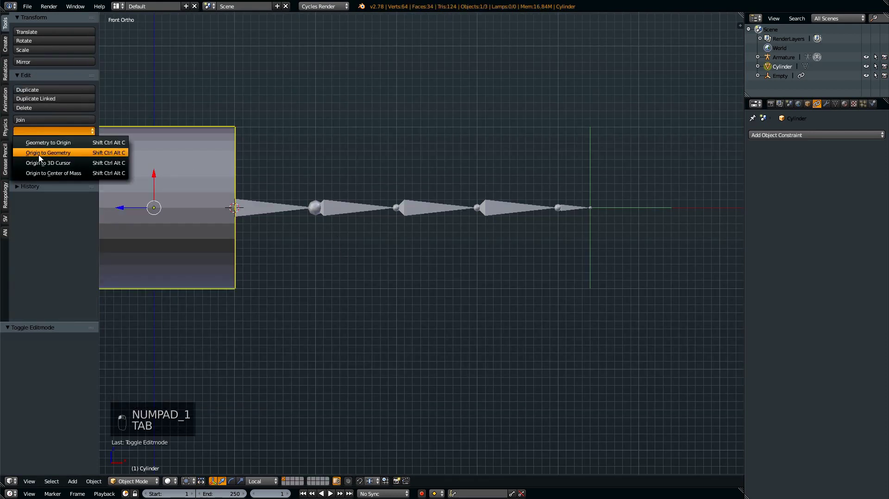
click(43, 166)
right_click(303, 211)
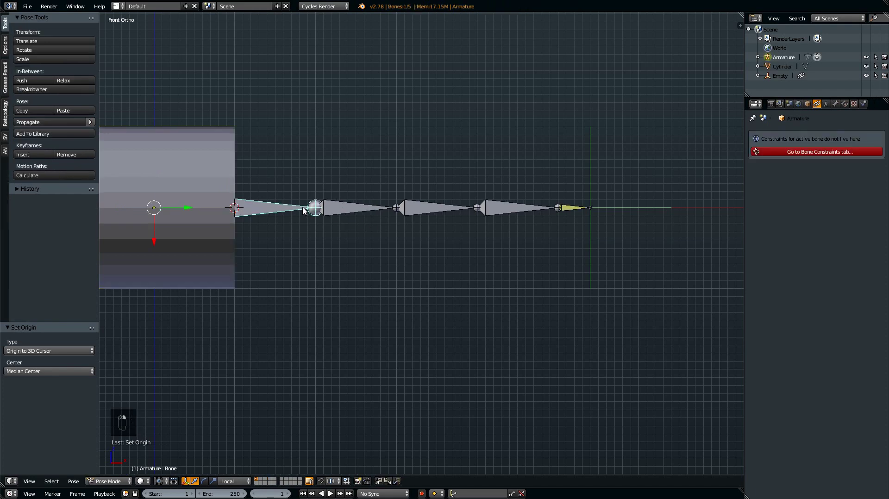
right_click(207, 165)
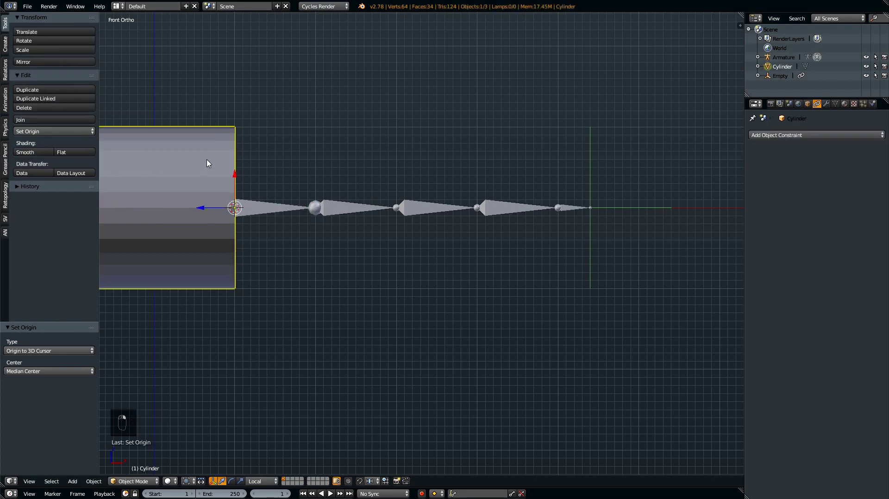
key(z)
scroll(192, 201, up, 2)
shift+middle_drag(193, 201, 552, 246)
Scale the cylinder to 0.153, move it 1 unit along X, and stretch it 6.54 along X.
key(s)
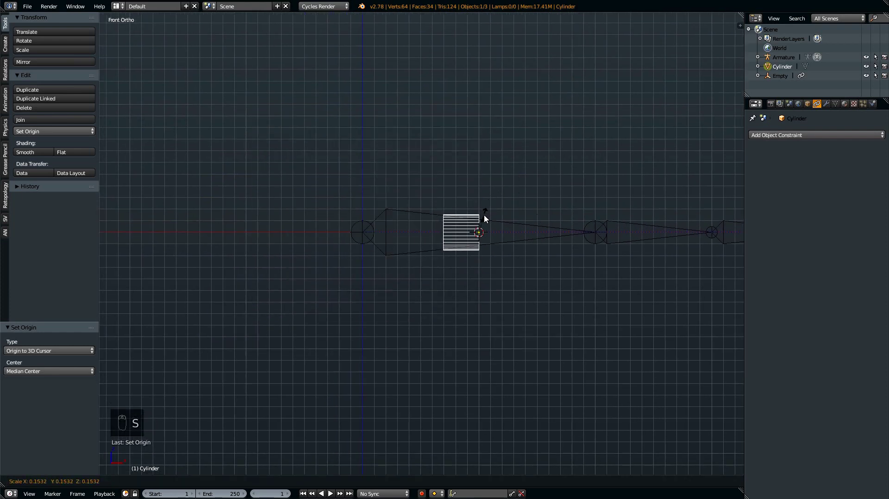
click(485, 215)
key(g)
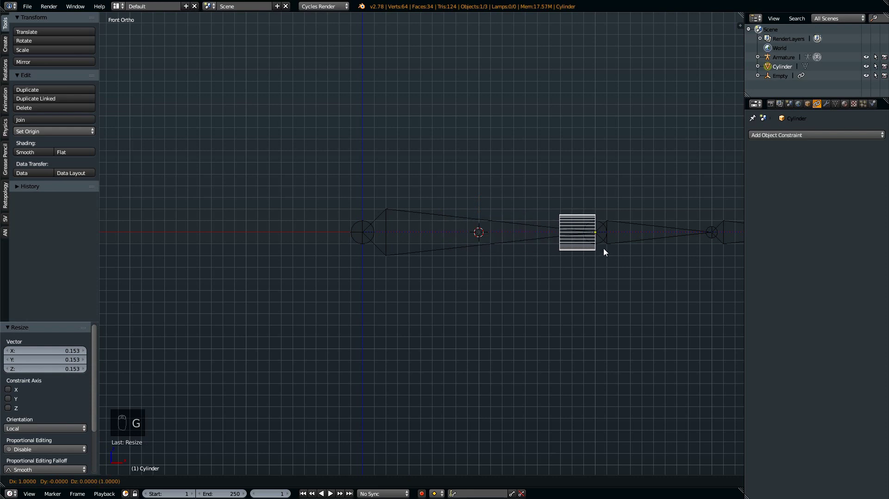
click(604, 252)
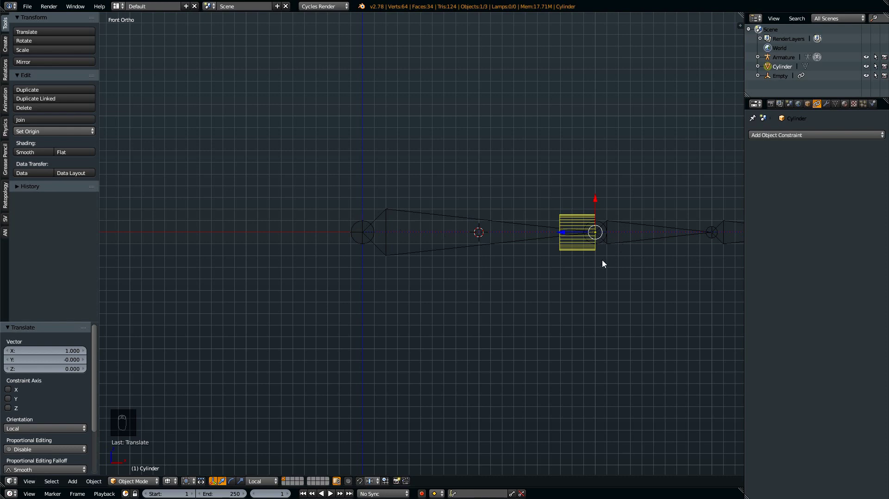
key(s)
key(x)
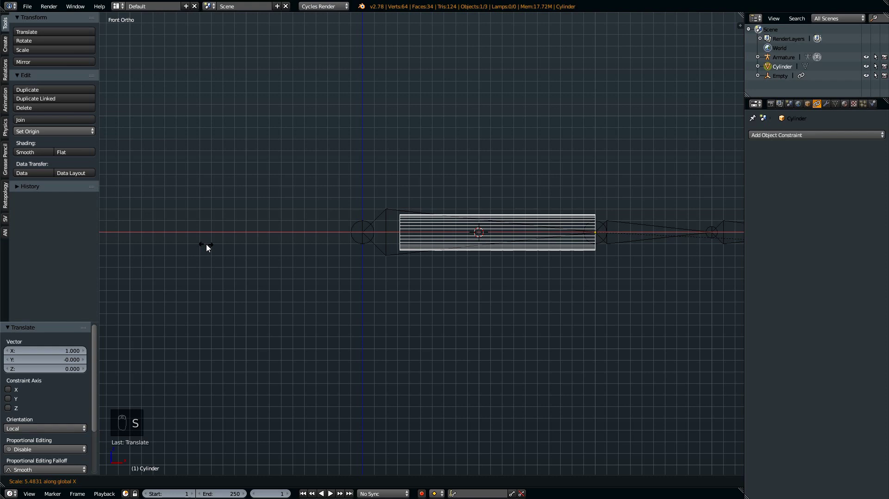
click(254, 240)
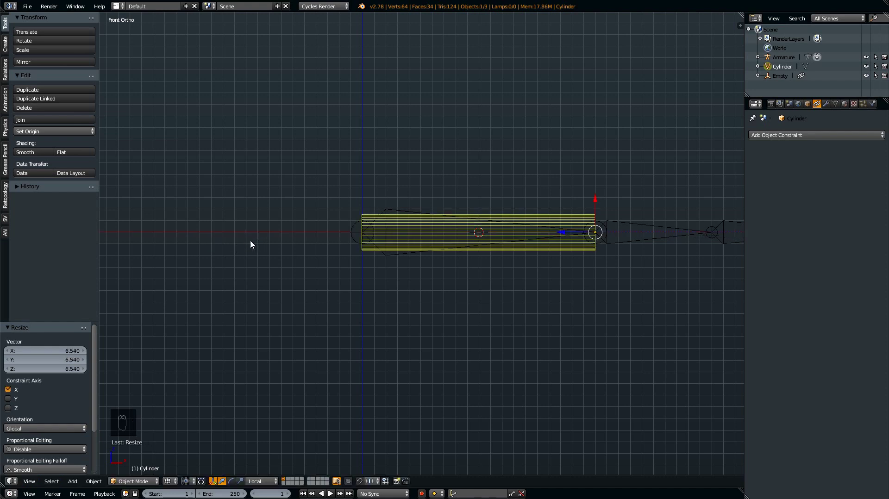
shift+middle_drag(539, 245, 281, 262)
Duplicate the cylinder one unit to the right, shrink it, and rescale it along X.
key(shift+d)
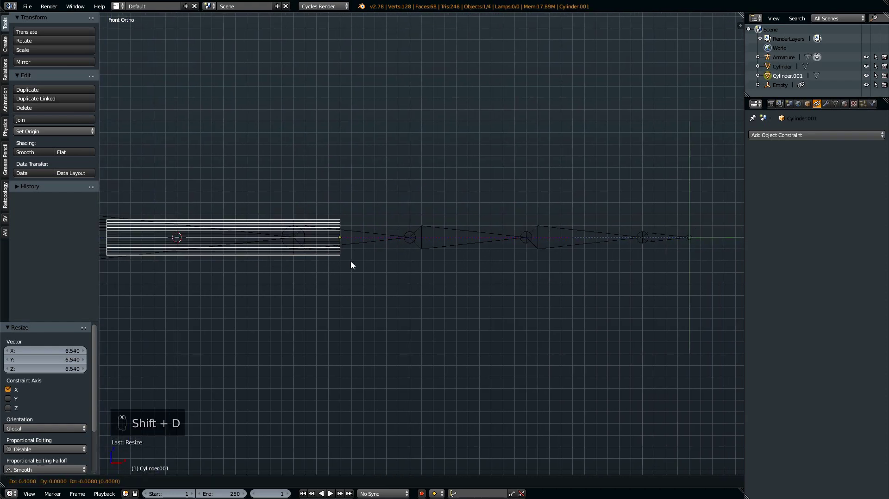
click(407, 262)
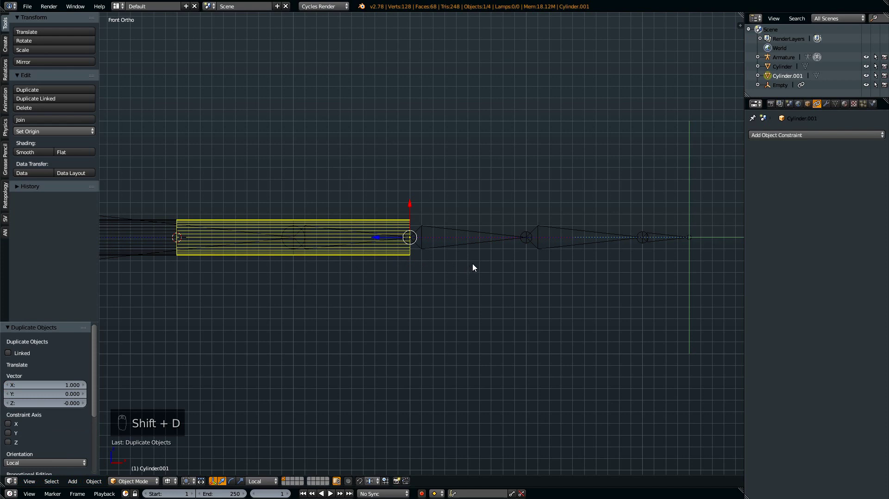
key(s)
click(462, 263)
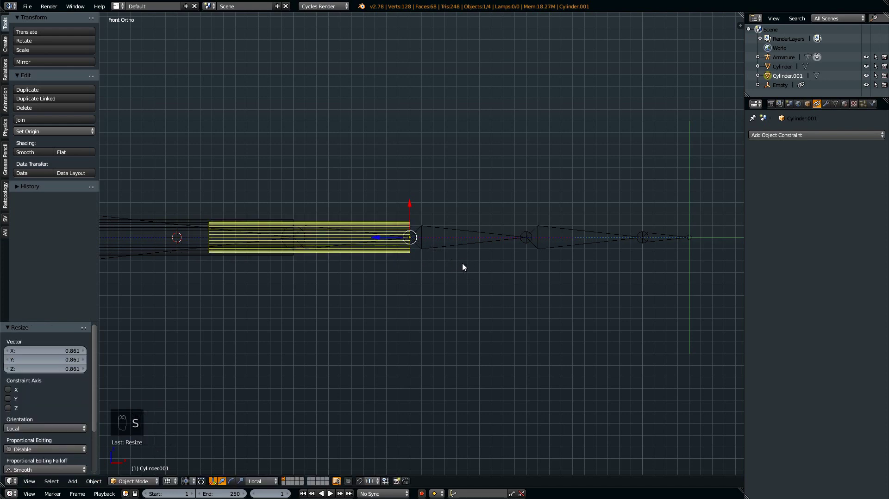
key(s)
key(x)
click(439, 261)
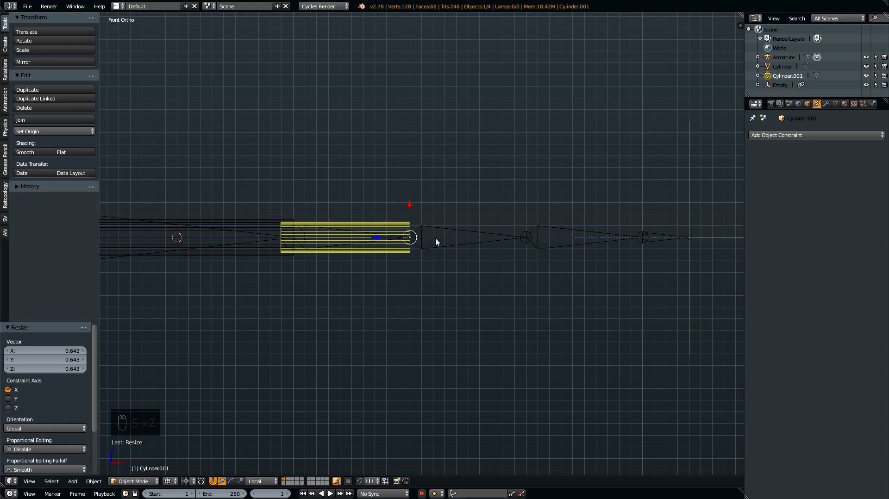
Make Cylinder.002 one unit further right, narrower, and lengthened along X.
key(shift+f)
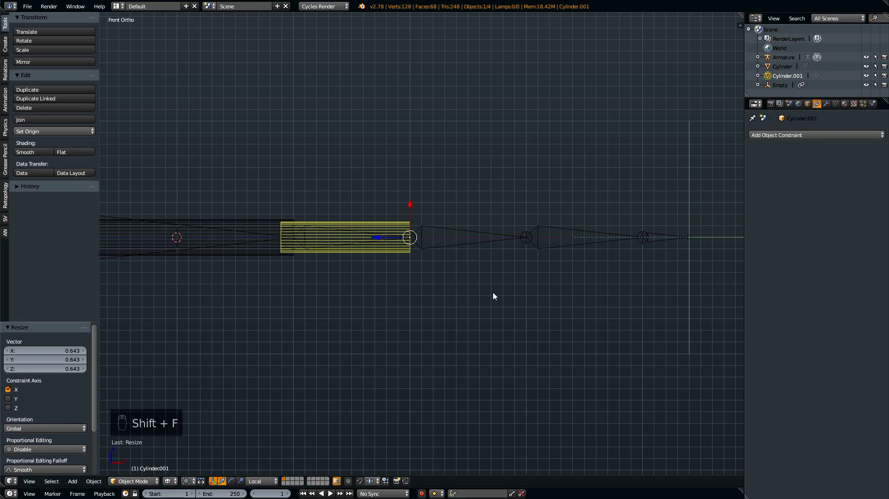
key(shift+d)
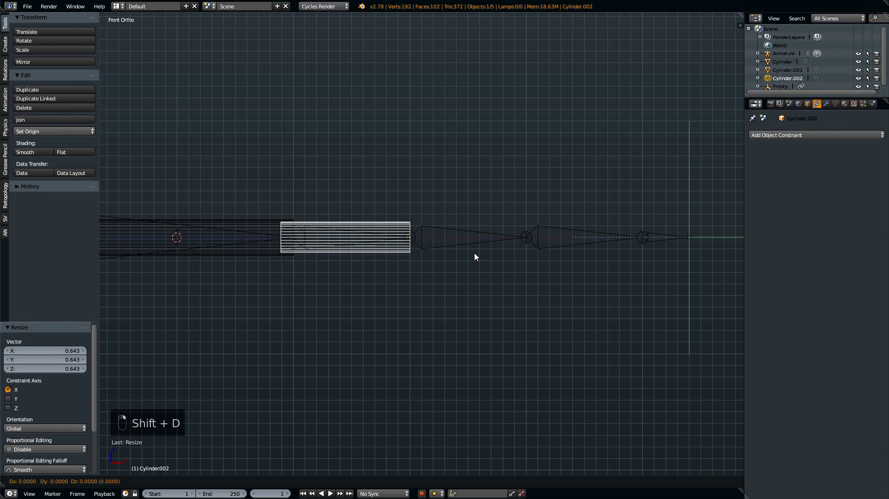
click(590, 263)
key(s)
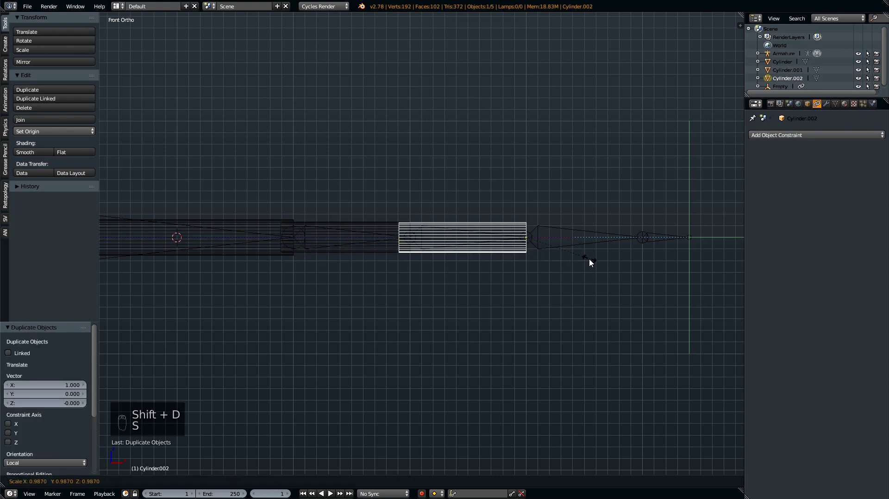
click(580, 263)
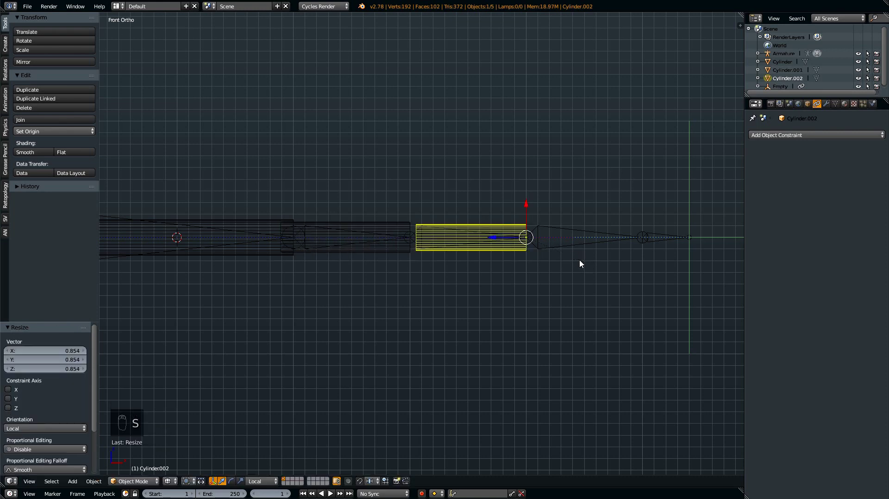
key(s)
key(x)
click(585, 261)
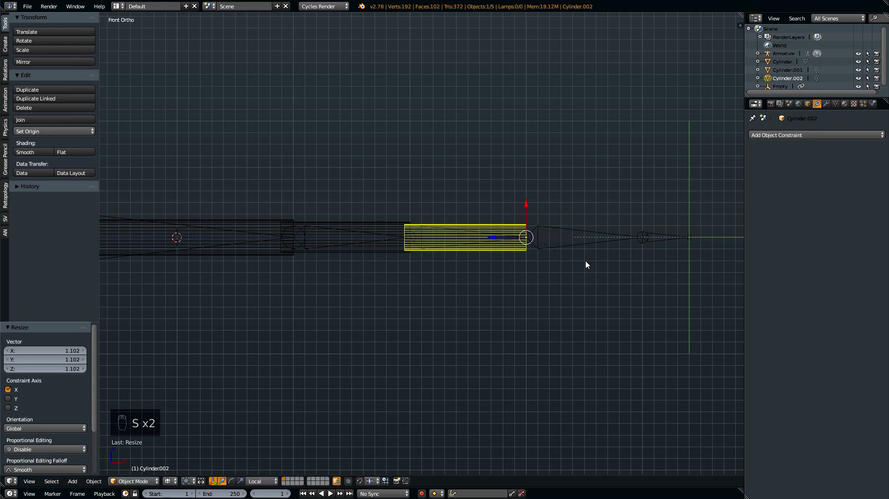
Make Cylinder.003 further along the chain, narrower, and stretched along X.
key(shift+d)
click(701, 269)
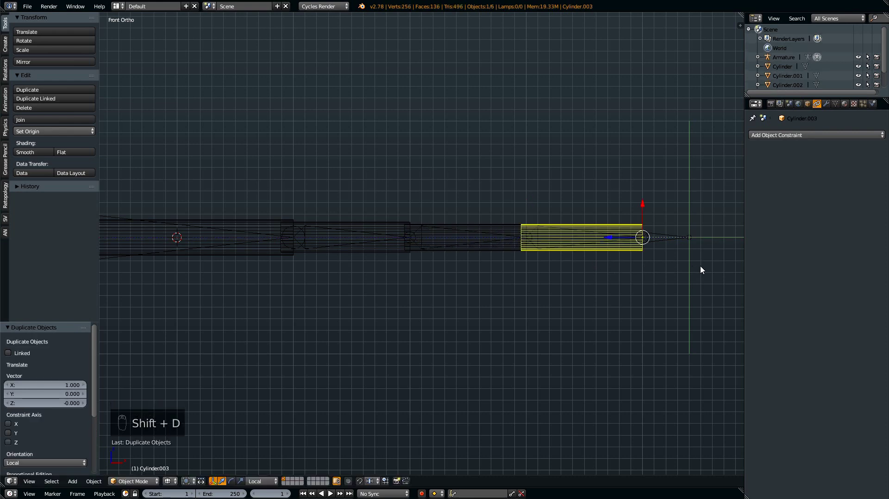
key(s)
click(682, 268)
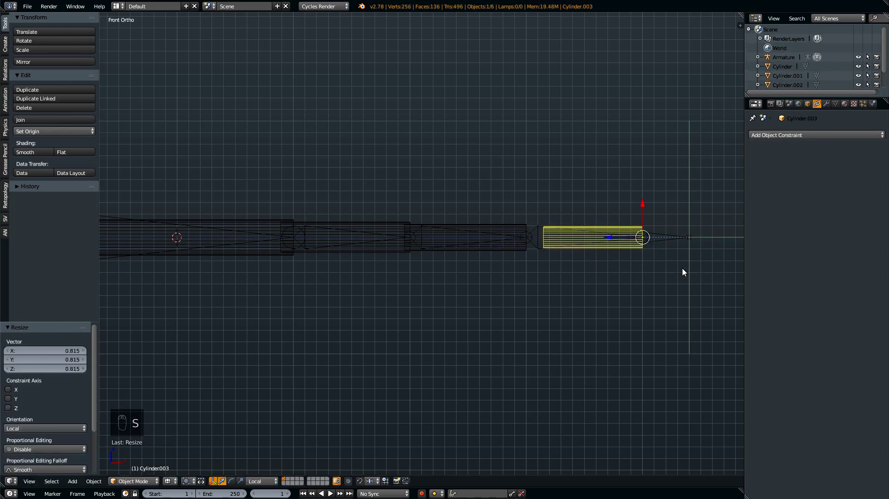
key(s)
key(x)
click(696, 267)
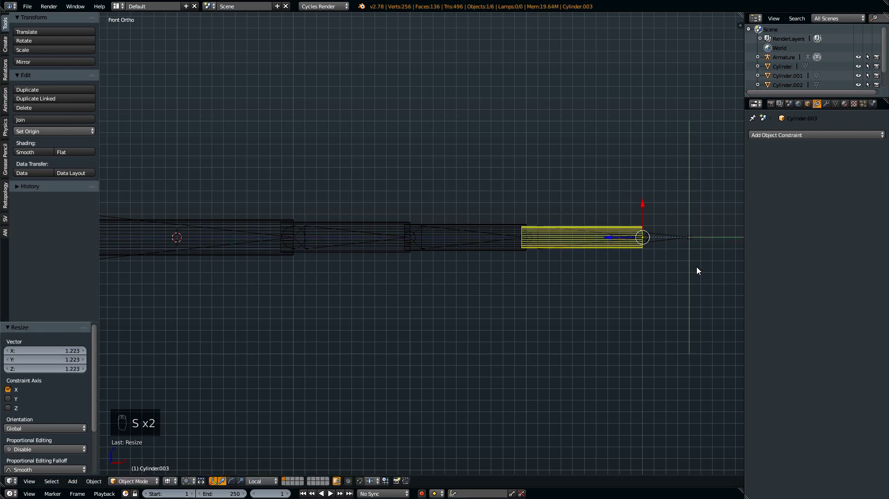
Place a thinner Cylinder.004 copy at the chain's end.
key(shift+d)
click(735, 269)
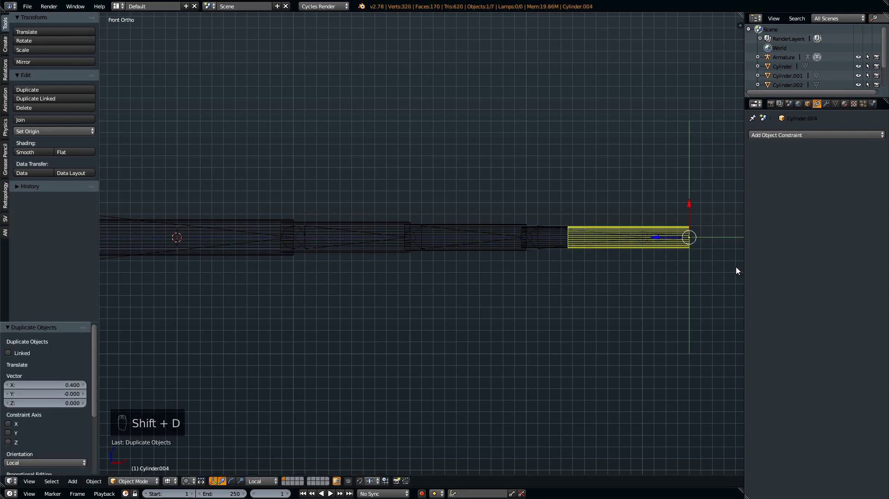
key(s)
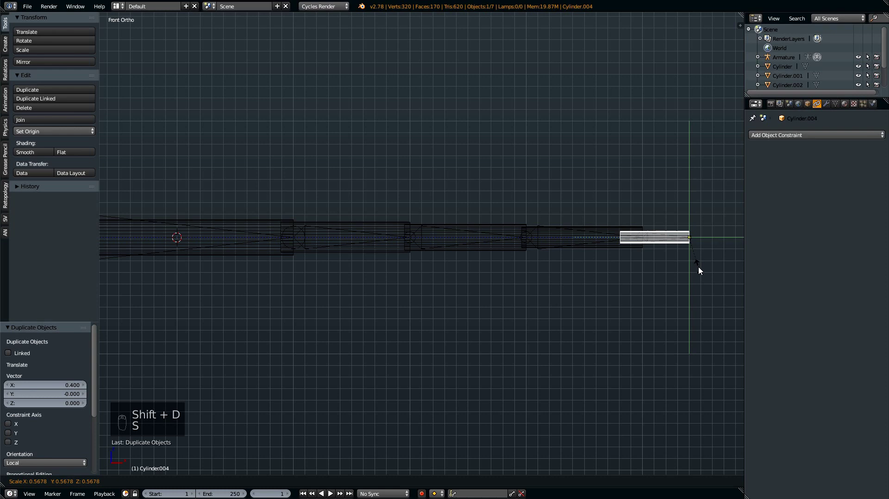
click(697, 262)
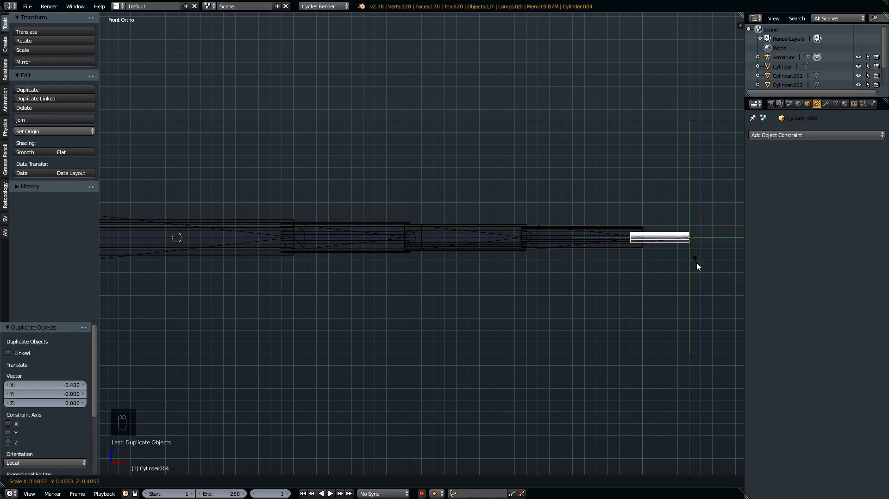
scroll(364, 250, down, 2)
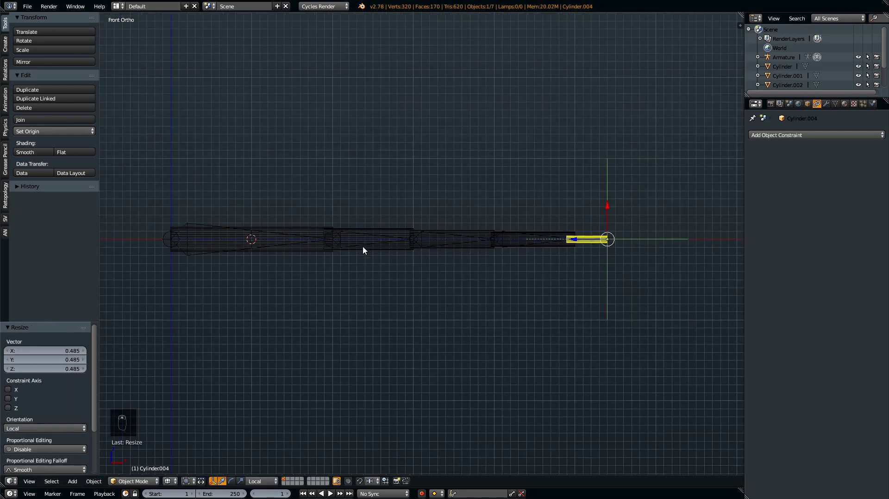
right_click(659, 241)
key(g)
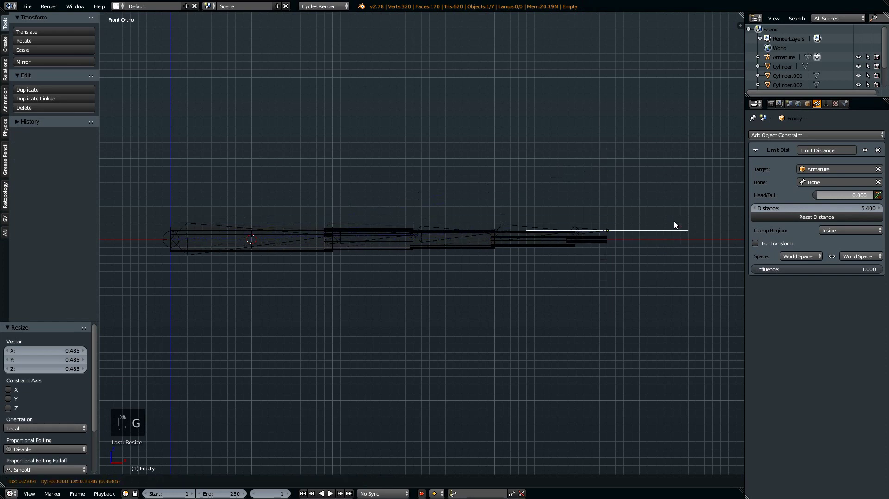
right_click(695, 243)
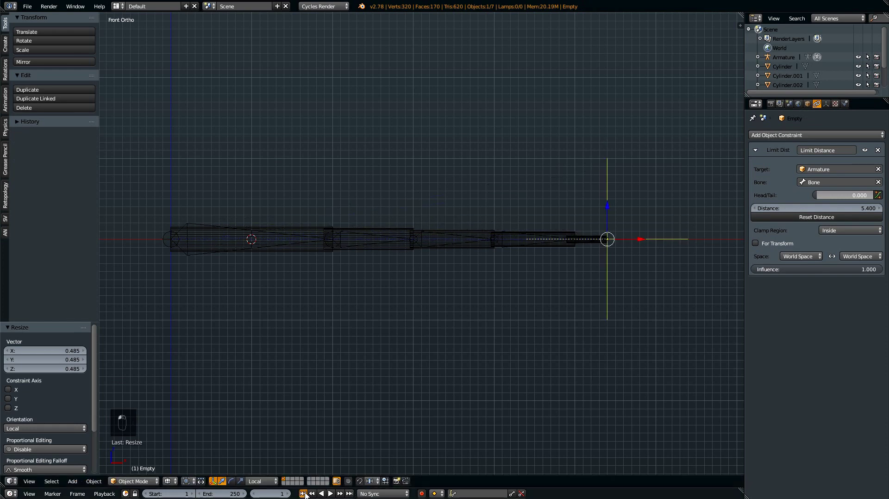
scroll(641, 250, up, 4)
scroll(371, 242, down, 1)
scroll(561, 260, up, 2)
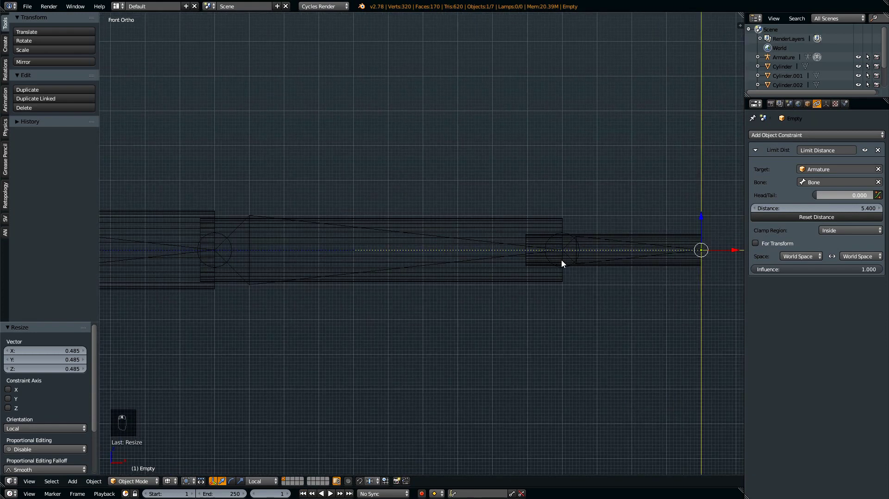
ctrl+scroll(561, 260, down, 2)
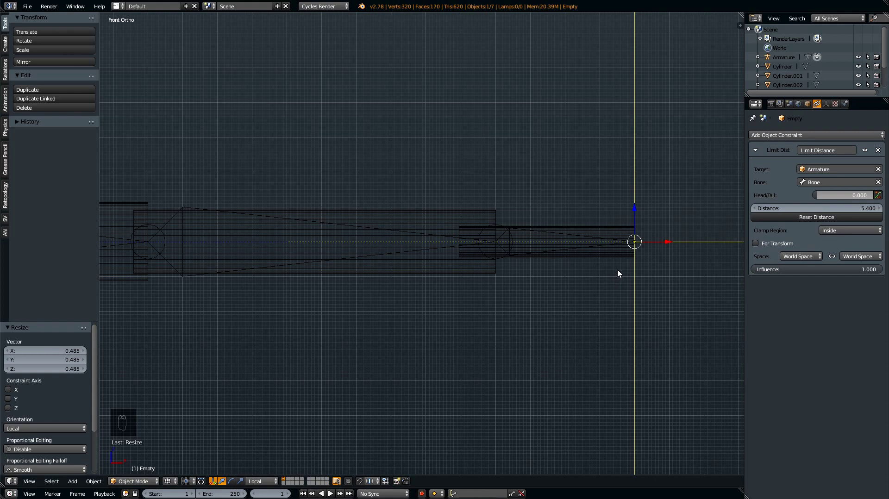
Parent Cylinder.004 to Bone.004 with Bone Relative.
right_click(615, 257)
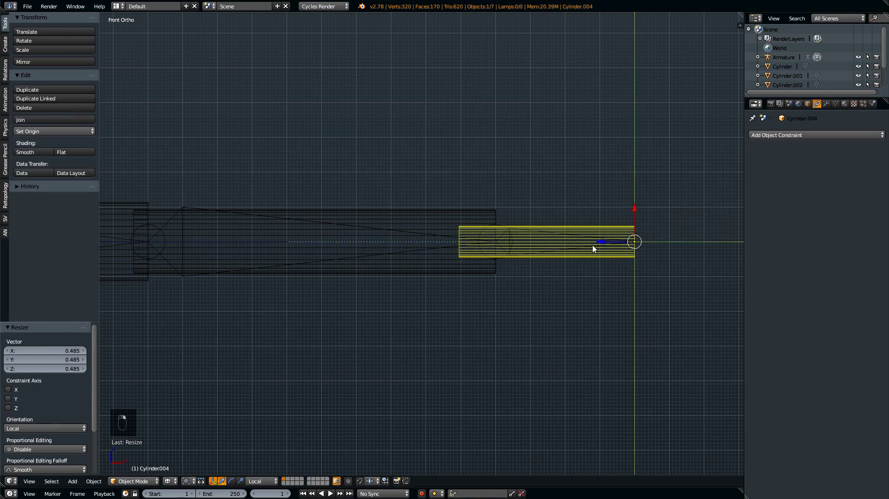
right_click(575, 238)
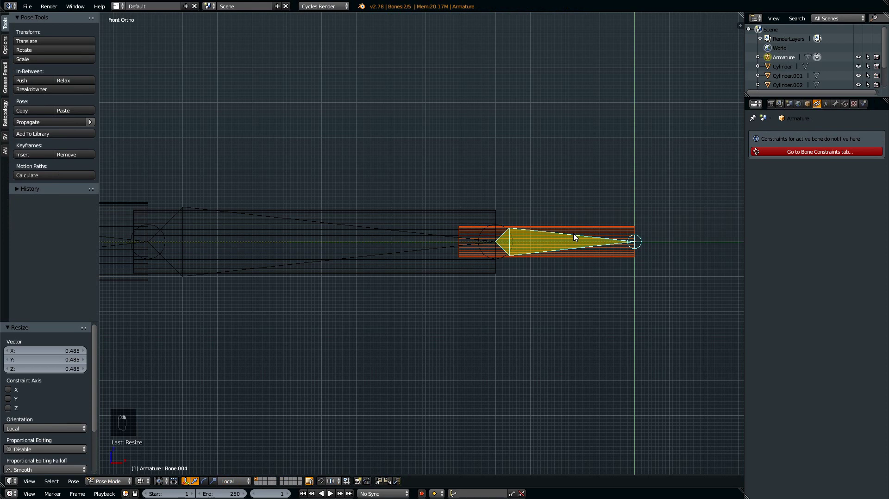
key(ctrl+p)
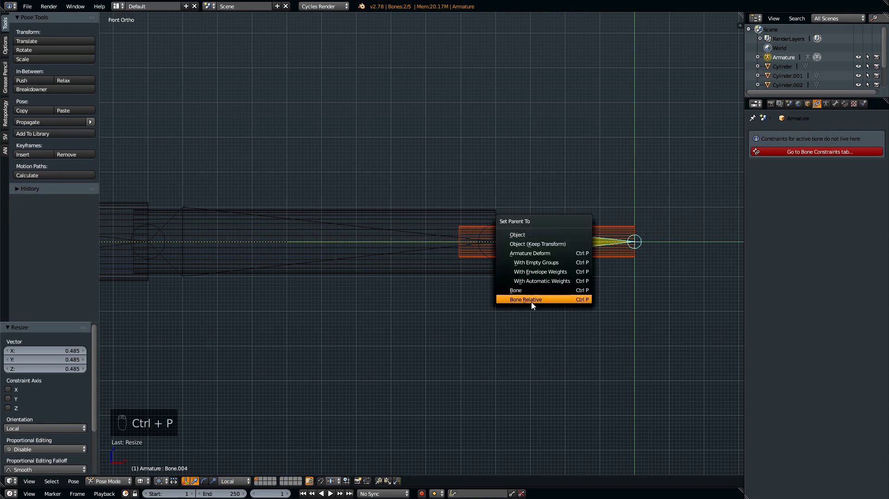
click(559, 300)
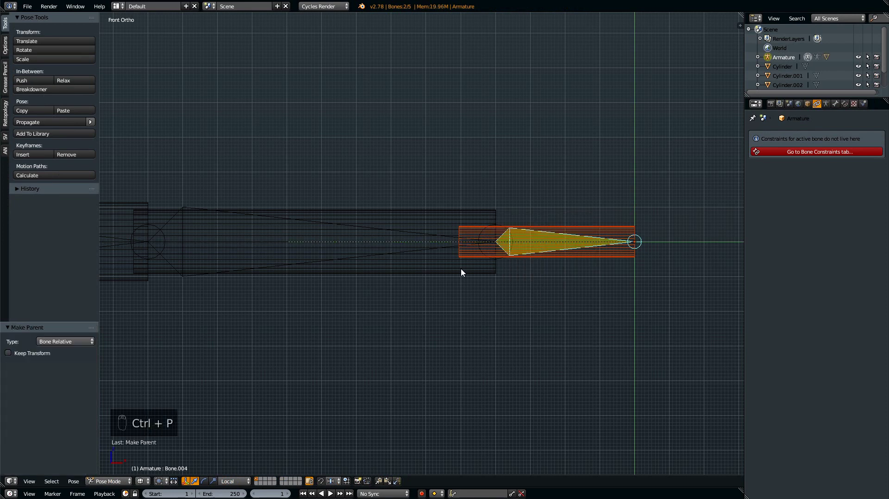
Parent Cylinder.003 to Bone.003 with Bone Relative.
shift+middle_drag(463, 272, 562, 224)
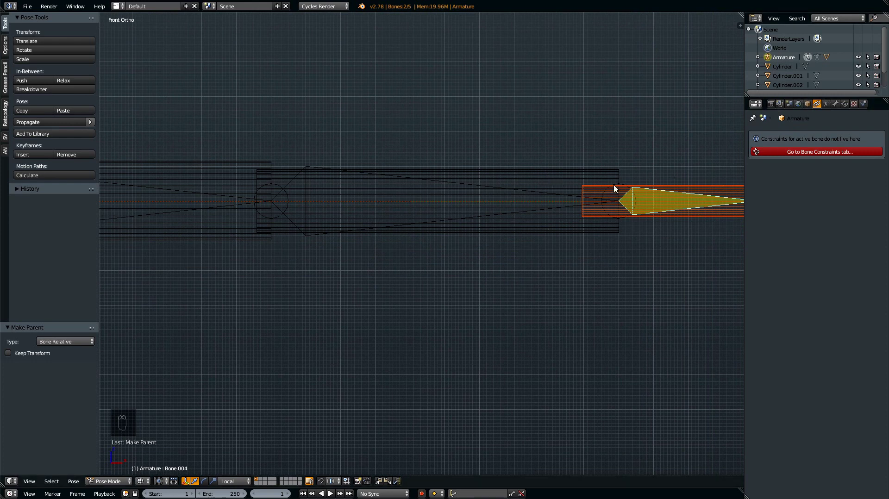
right_click(541, 193)
right_click(546, 194)
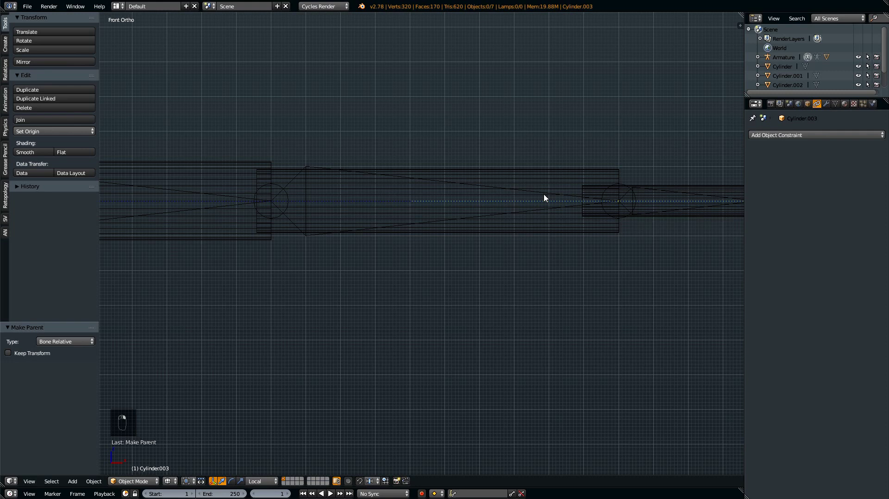
right_click(542, 193)
right_click(547, 183)
right_click(537, 196)
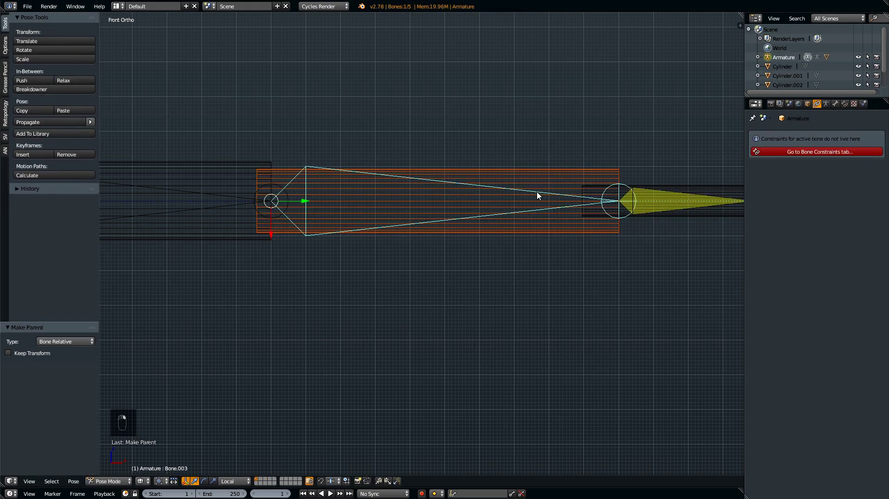
key(ctrl+p)
click(535, 192)
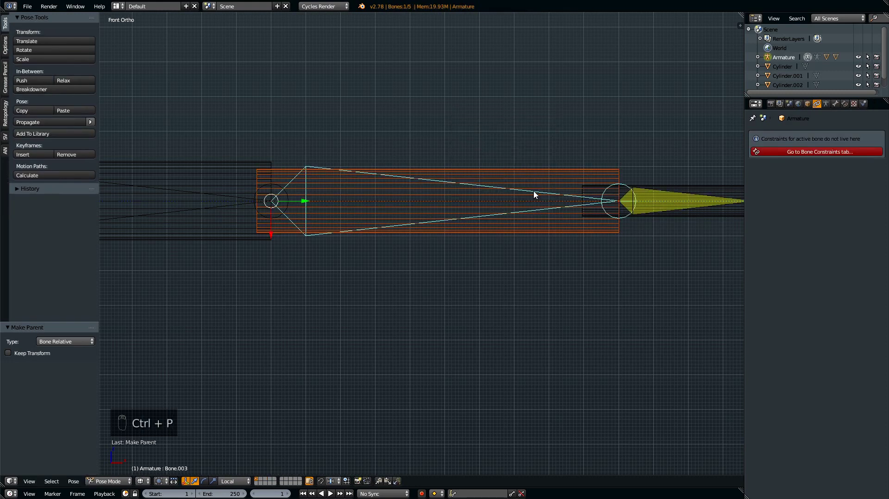
Parent Cylinder.002 to Bone.002 with Bone Relative.
shift+middle_drag(333, 224, 468, 223)
scroll(469, 222, down, 4)
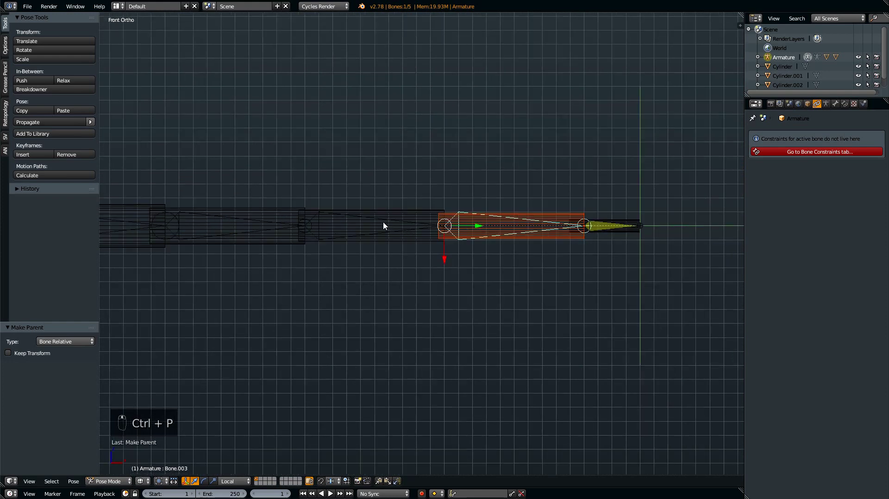
shift+middle_drag(382, 224, 481, 194)
right_click(485, 198)
right_click(485, 200)
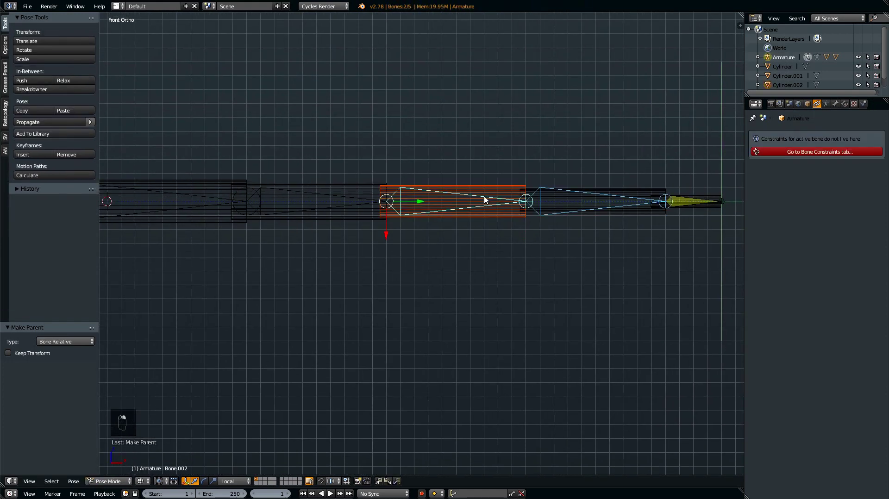
key(ctrl+p)
click(485, 199)
Parent Cylinder.001 to Bone.001 with Bone Relative.
right_click(349, 197)
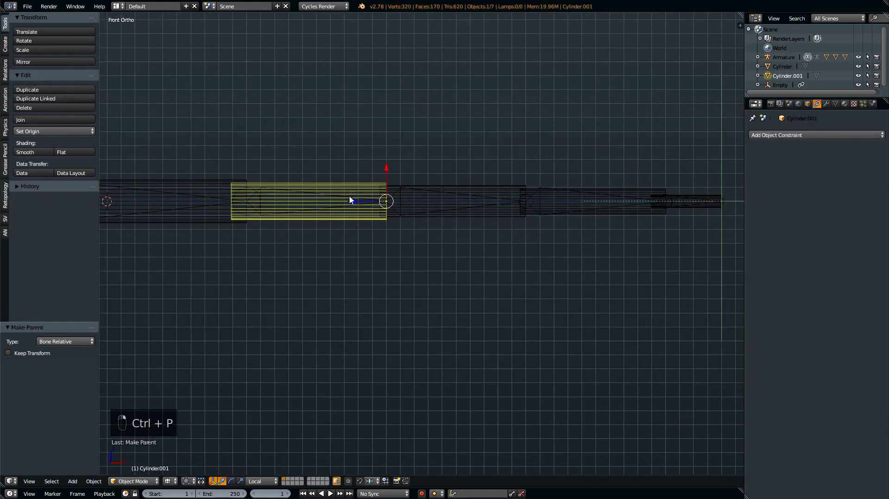
right_click(350, 200)
key(ctrl+p)
click(352, 197)
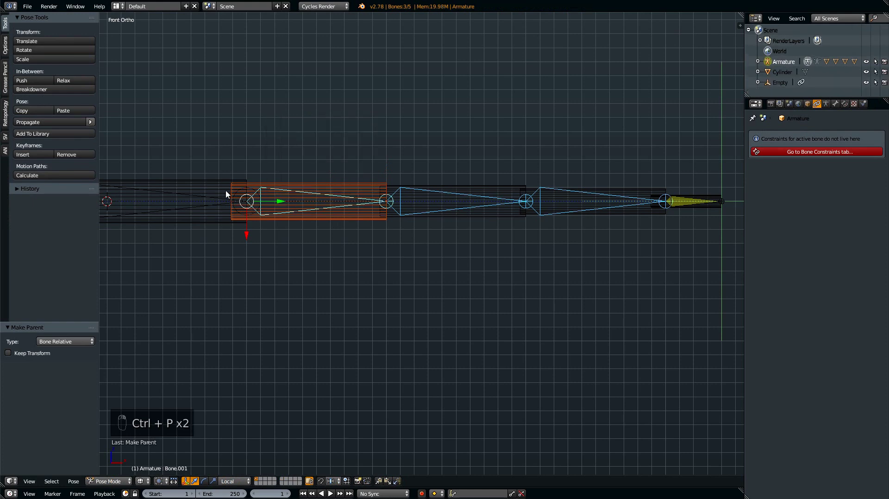
Parent the largest cylinder Bone Relative to the first bone, then select the Empty.
right_click(204, 199)
shift+right_click(204, 199)
key(ctrl+p)
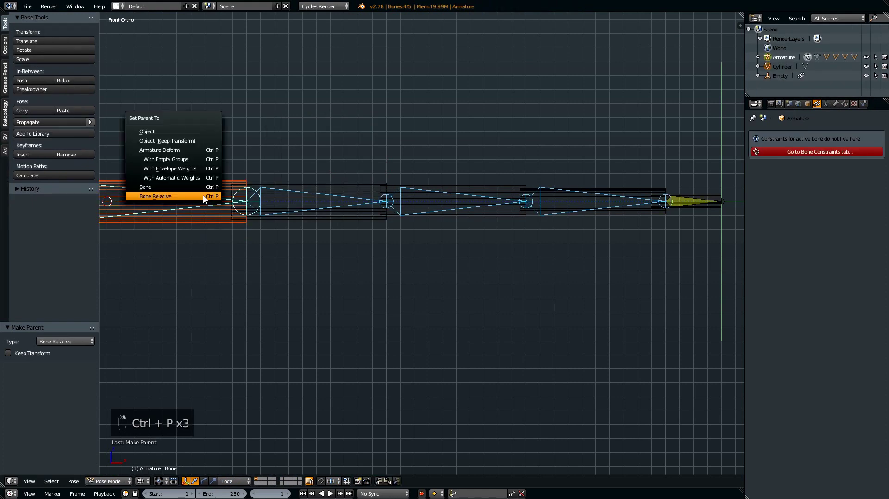
click(204, 199)
right_click(722, 201)
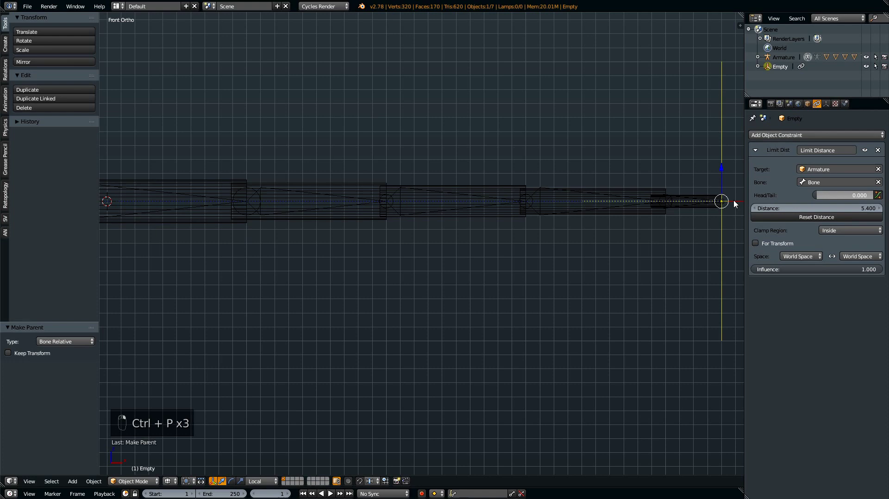
key(g)
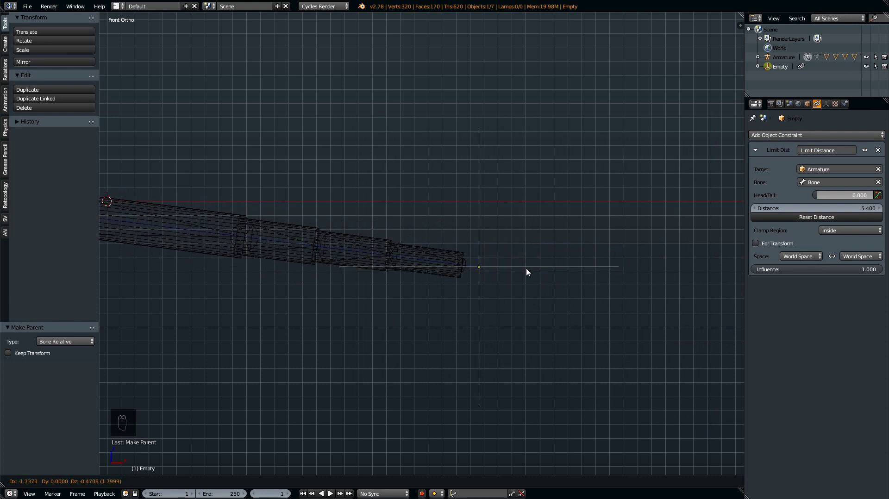
click(728, 232)
click(303, 494)
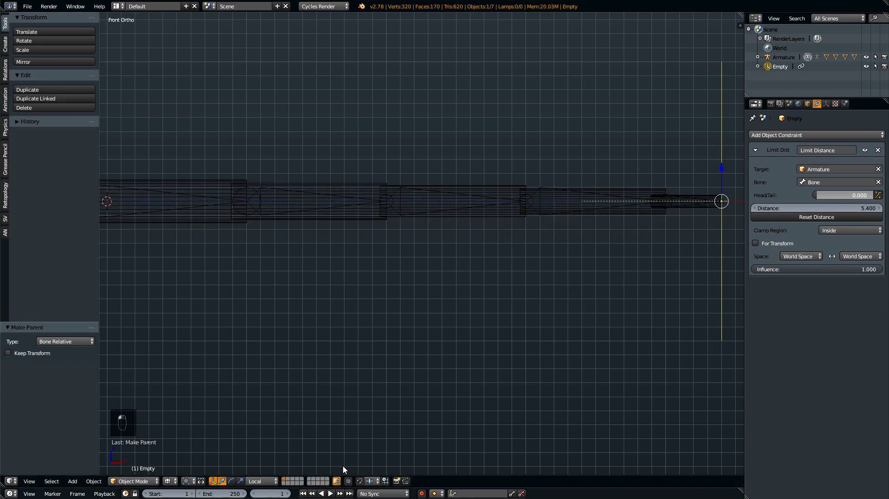
Add a Limit Scale constraint to Cylinder.004 with minimum and maximum Z at 0.253.
right_click(700, 207)
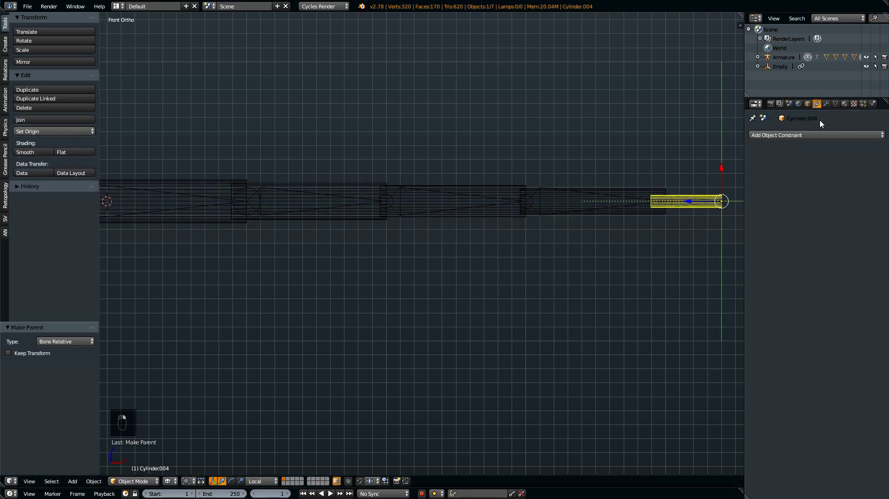
click(810, 134)
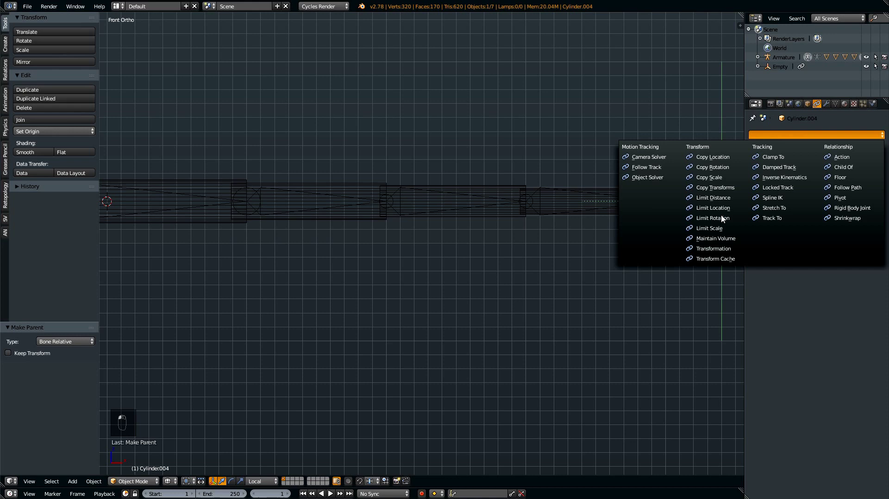
click(719, 232)
alt+middle_click(721, 234)
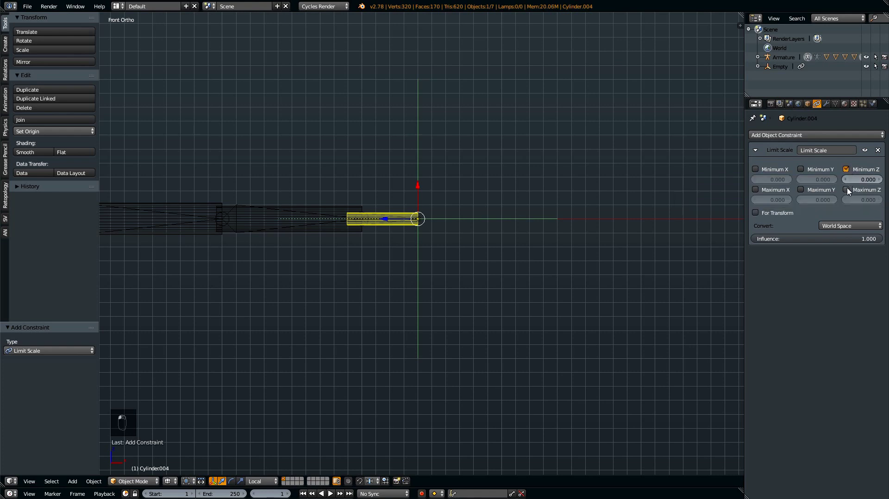
click(847, 171)
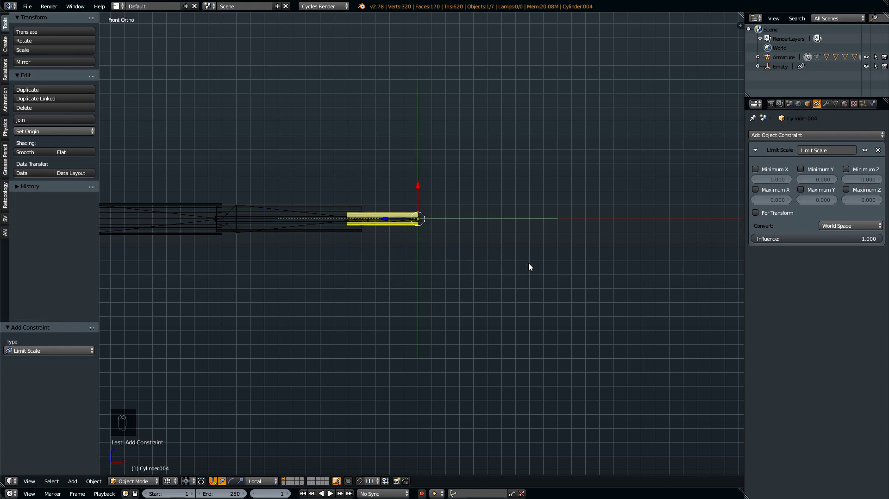
key(n)
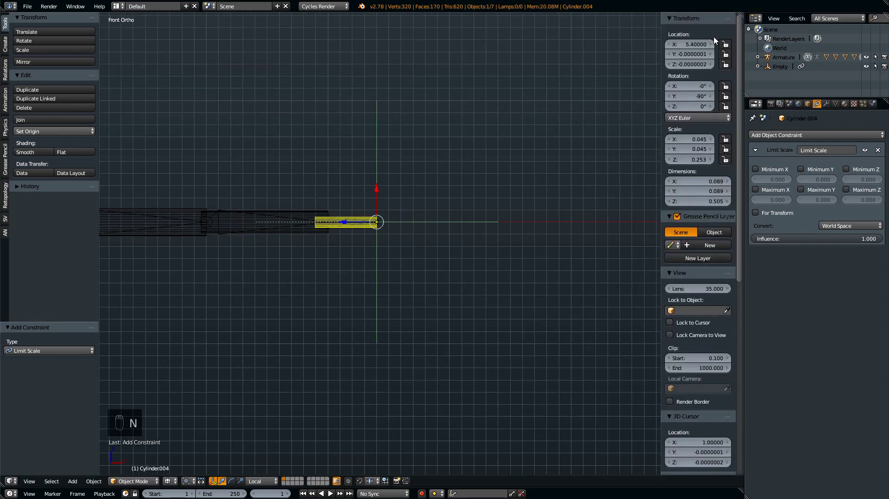
click(697, 159)
key(ctrl+c)
key(Return)
click(854, 170)
click(856, 190)
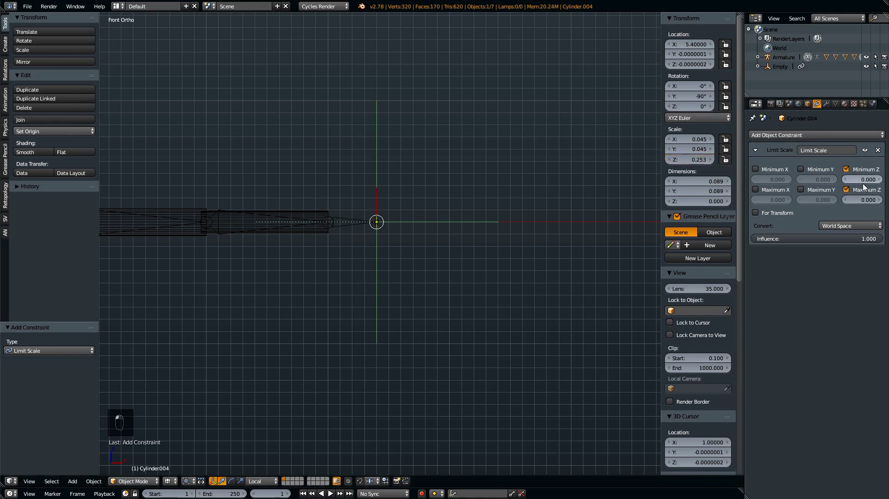
key(ctrl+v)
key(ctrl+v)
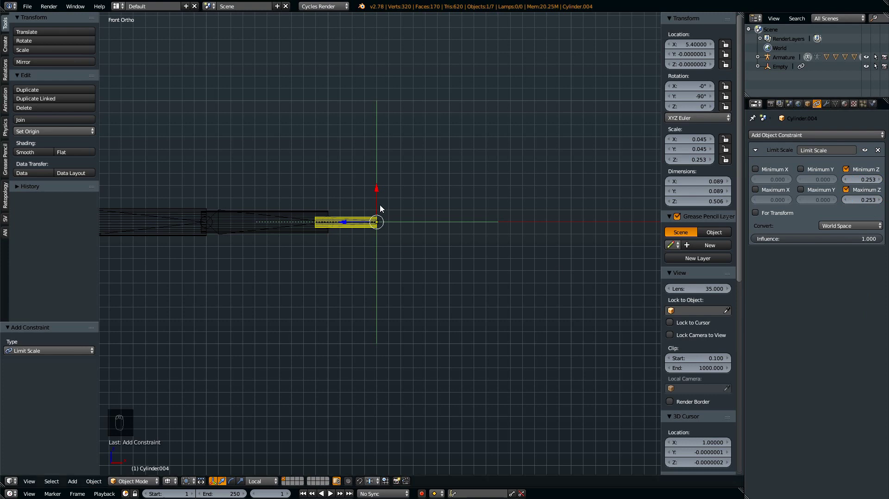
Add a Limit Scale constraint to Cylinder.003 with minimum and maximum Z at 0.521.
shift+middle_drag(309, 154, 545, 144)
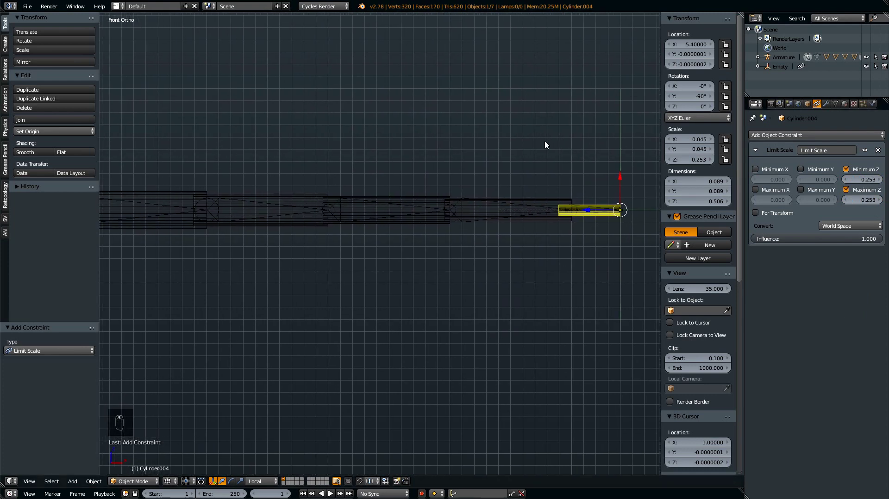
right_click(548, 207)
click(690, 159)
key(ctrl+c)
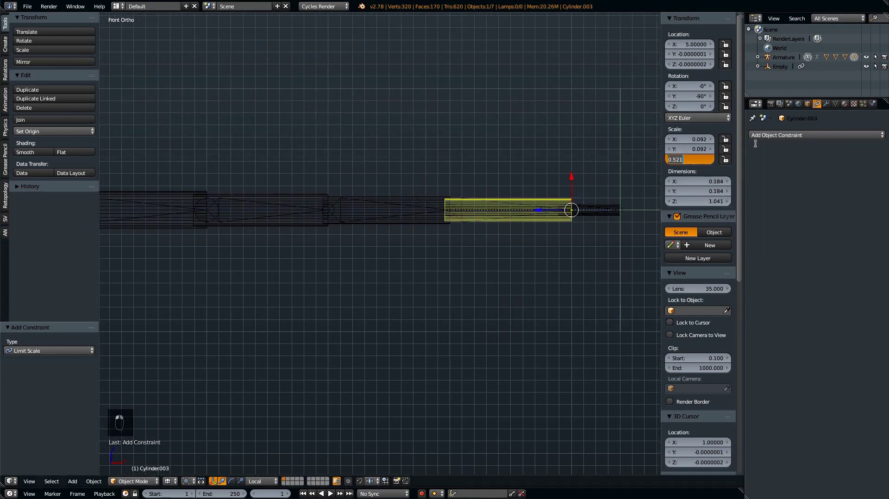
click(762, 136)
click(719, 230)
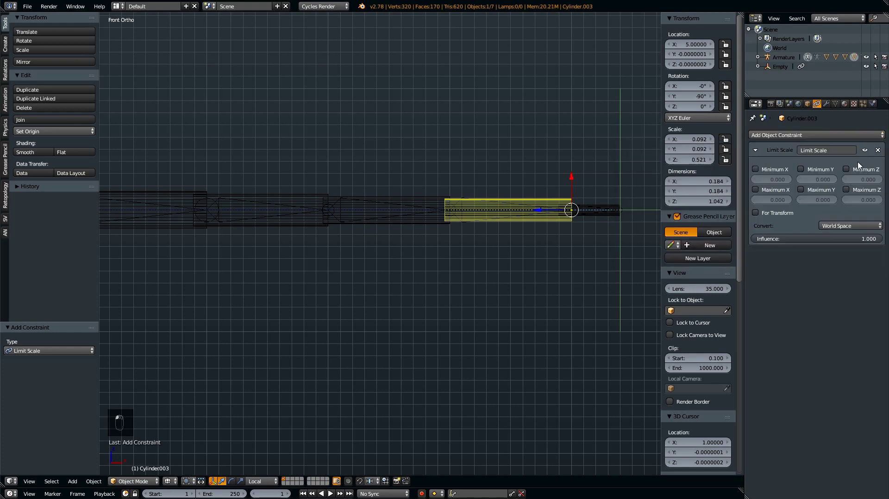
click(847, 170)
click(846, 190)
key(ctrl+v)
key(ctrl+v)
Add a Limit Scale constraint to Cylinder.002 with minimum and maximum Z enabled at 0.522.
right_click(425, 206)
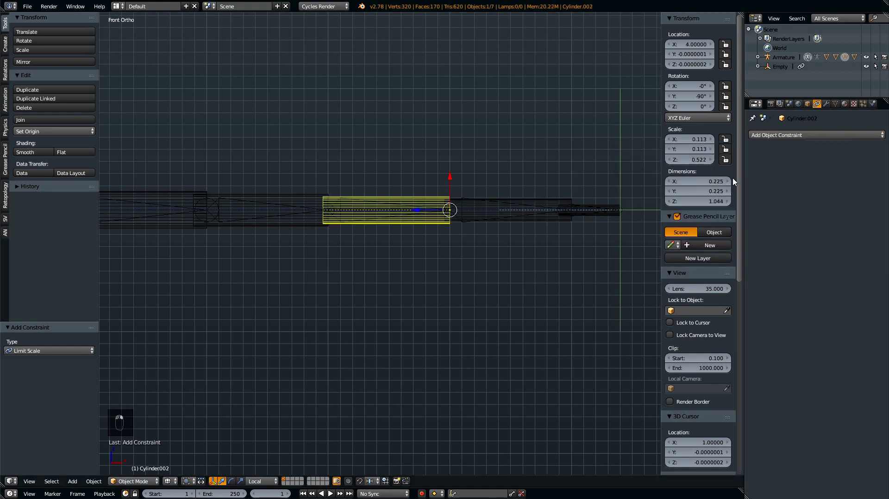
click(787, 135)
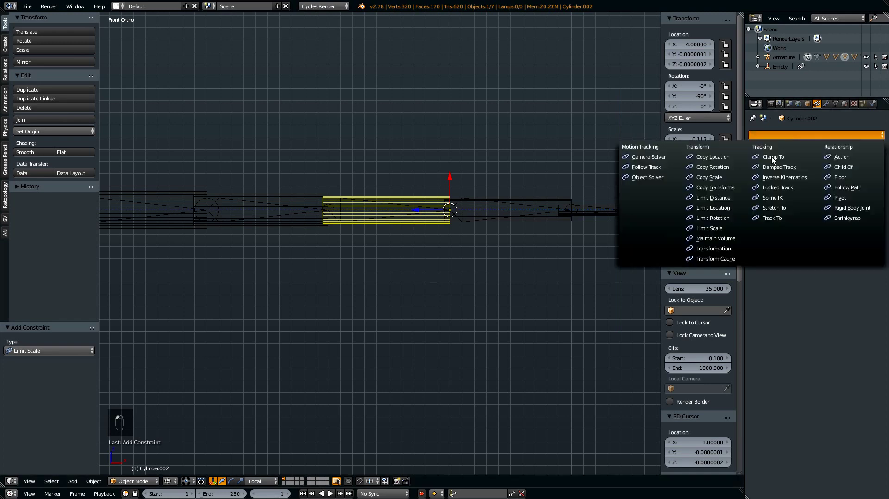
click(713, 228)
click(847, 169)
click(846, 190)
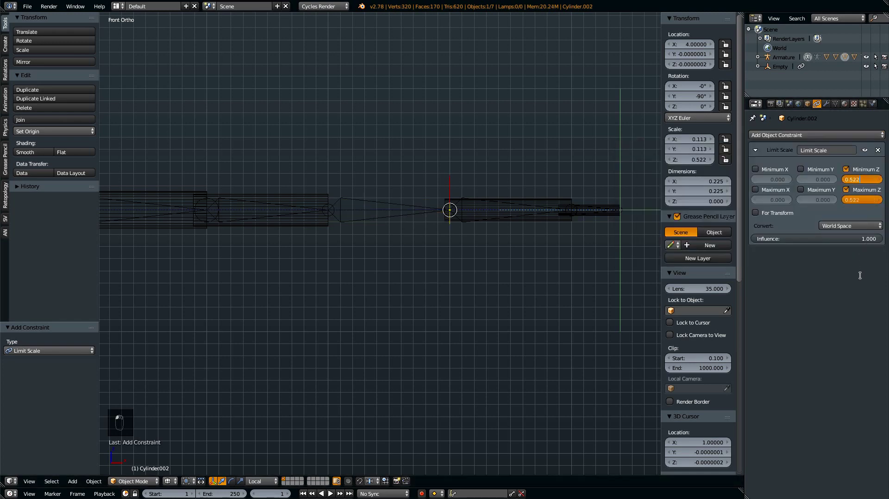
Add a Limit Scale constraint to Cylinder.001 with minimum and maximum Z at 0.555.
right_click(291, 201)
click(710, 161)
key(ctrl+c)
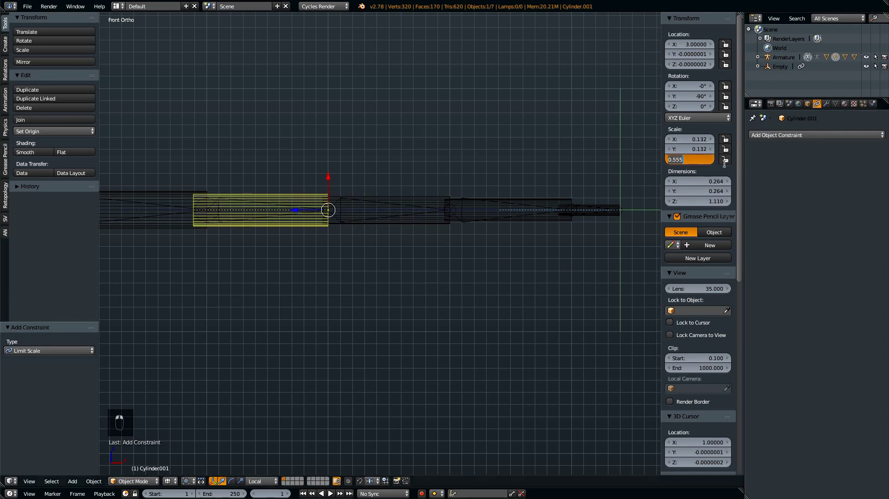
click(797, 134)
click(713, 227)
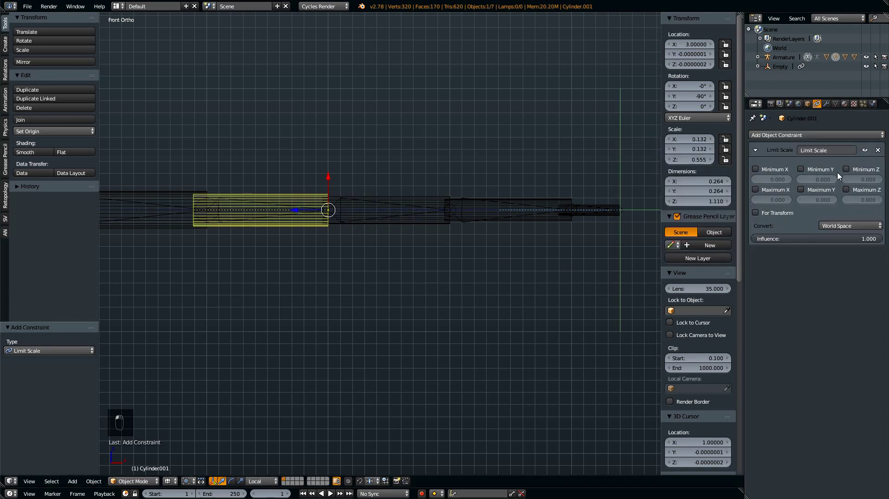
click(846, 169)
click(862, 193)
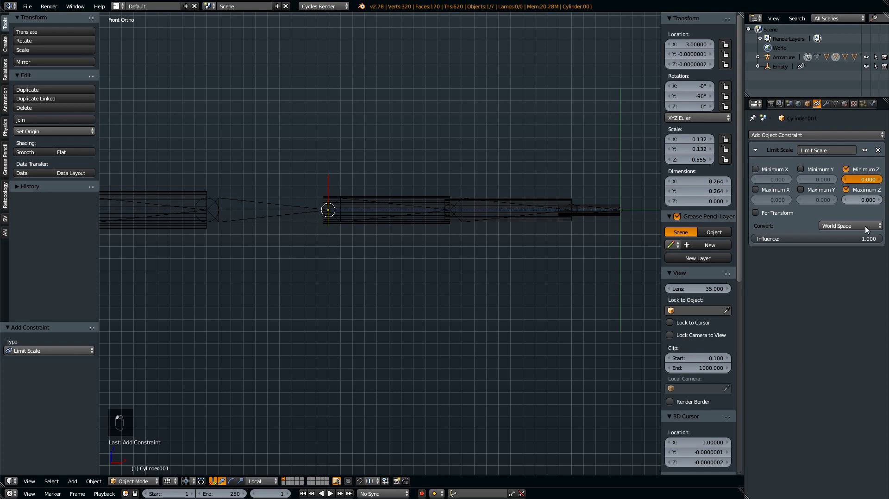
key(ctrl+v)
key(Return)
scroll(585, 231, down, 2)
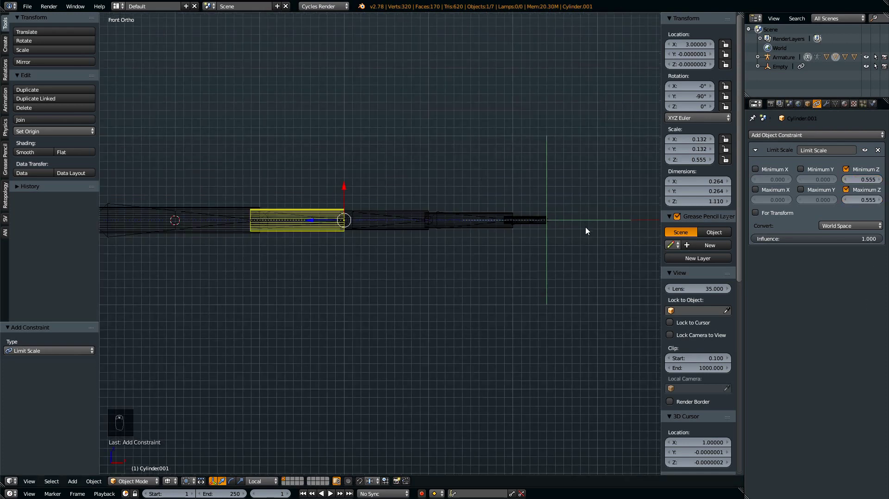
right_click(592, 226)
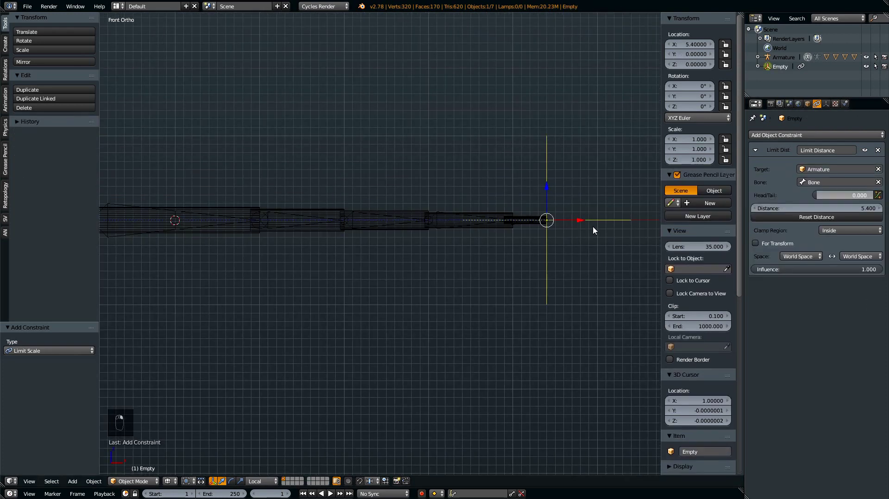
key(g)
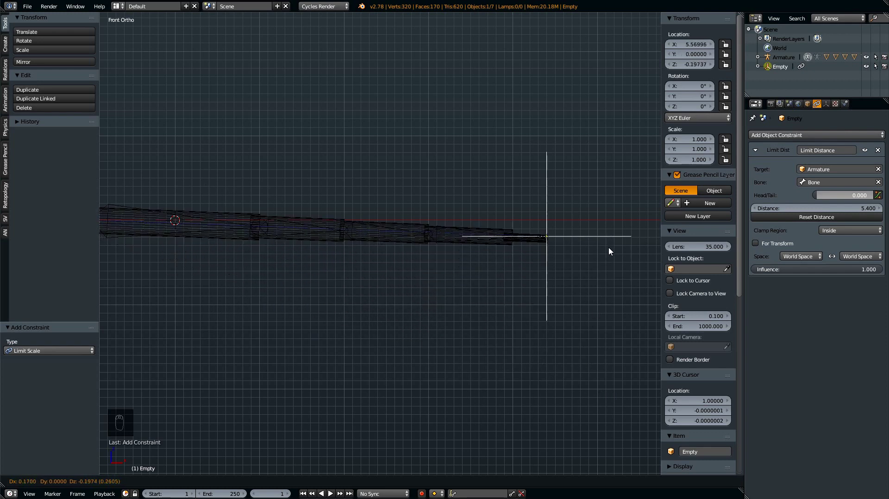
click(509, 222)
shift+middle_drag(402, 188, 451, 171)
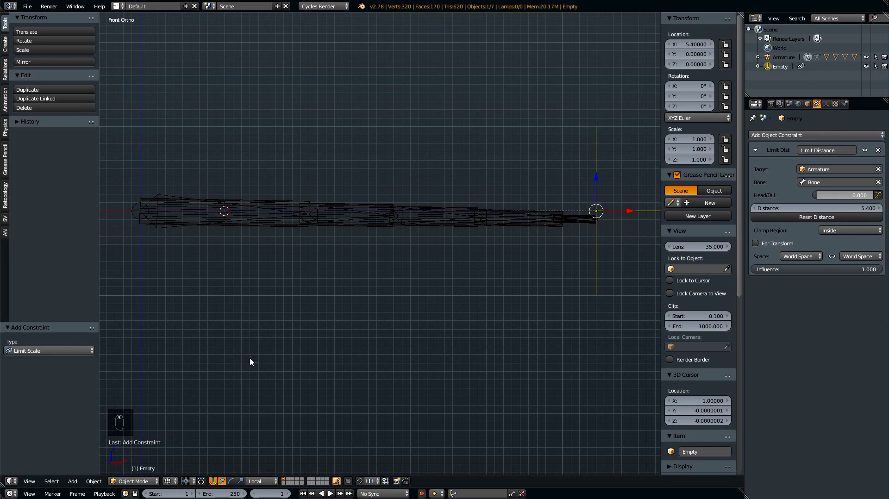
Switch to solid shading and display the armature's bones as Stick.
key(z)
right_click(138, 214)
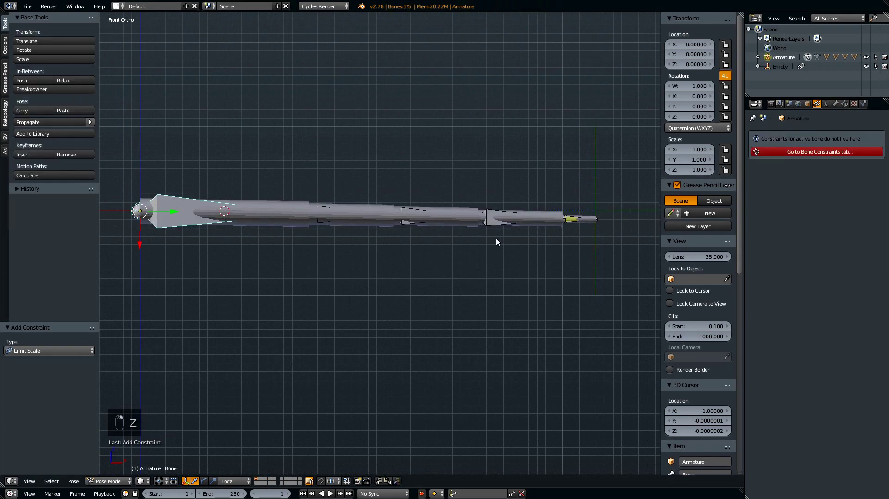
click(826, 103)
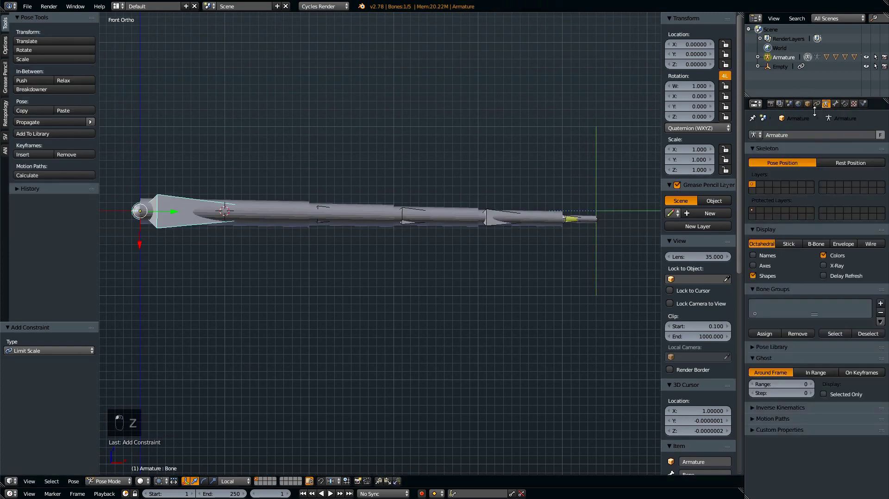
click(789, 245)
Move the Empty target to X 5.4, Z 0 so the chain lies straight.
right_click(617, 214)
key(g)
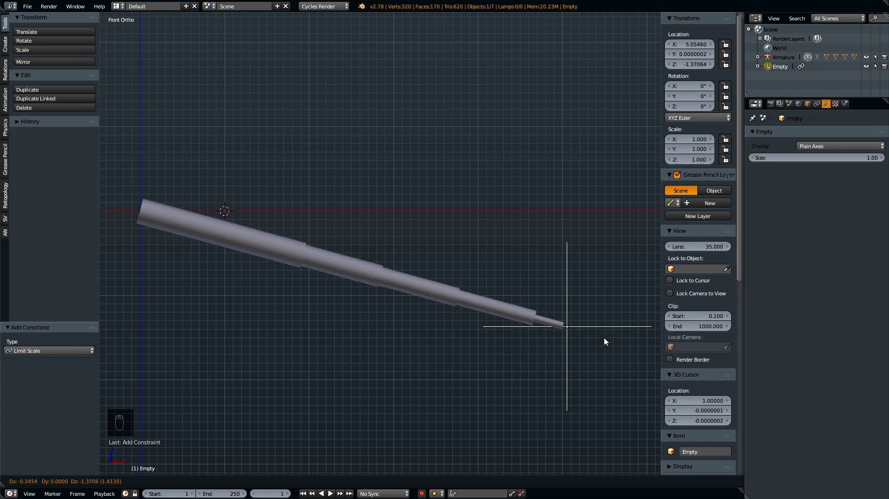
click(637, 222)
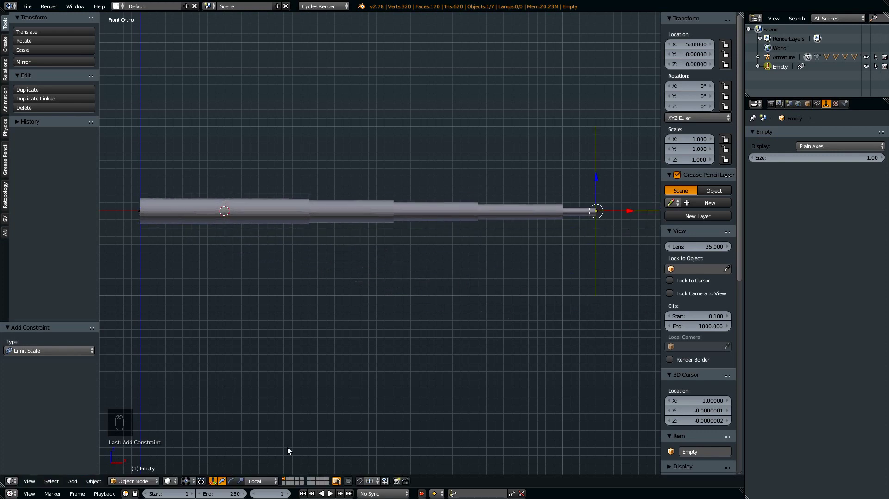
In wireframe view, set Bone.004's IK stretch to 0.
key(z)
right_click(574, 213)
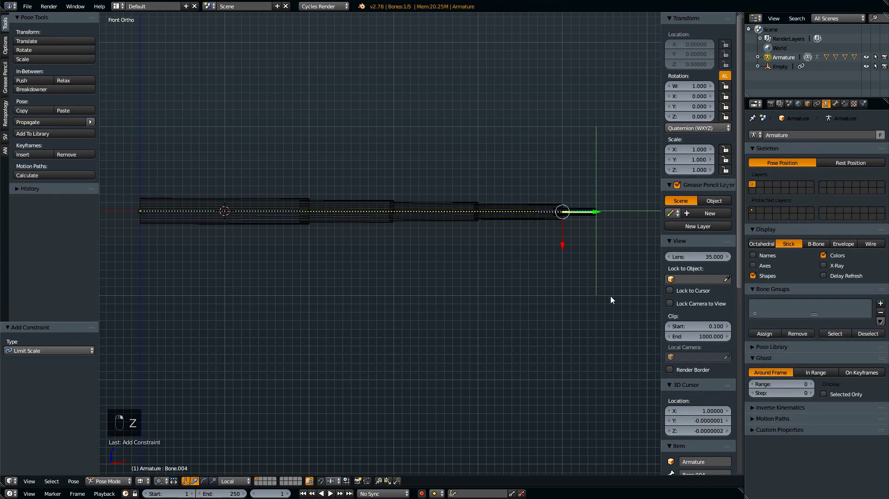
scroll(594, 230, up, 2)
shift+middle_drag(595, 230, 533, 184)
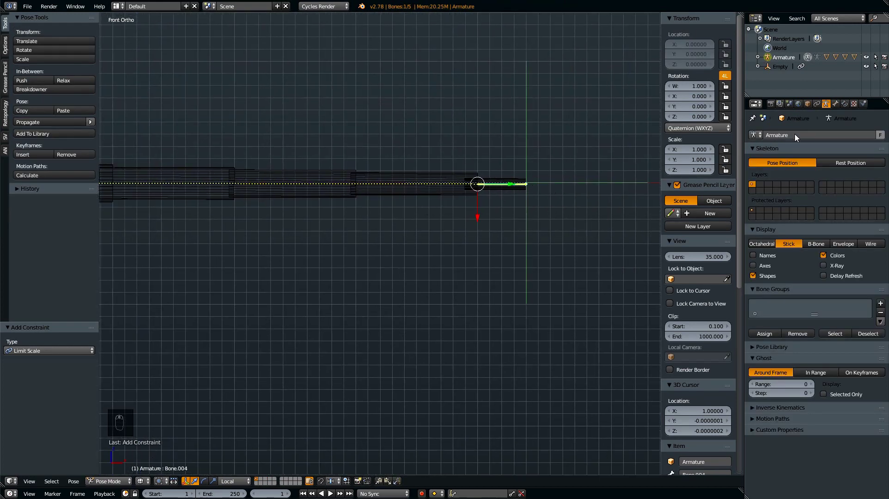
click(836, 104)
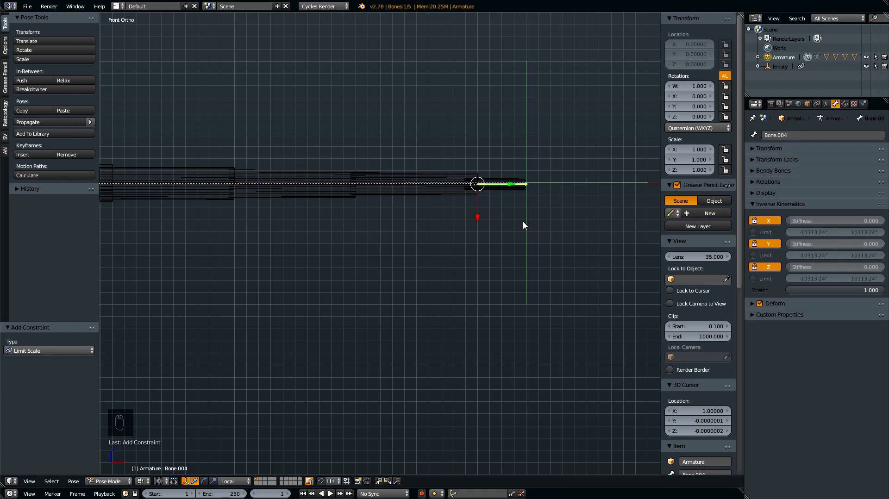
click(814, 290)
text(0)
key(Return)
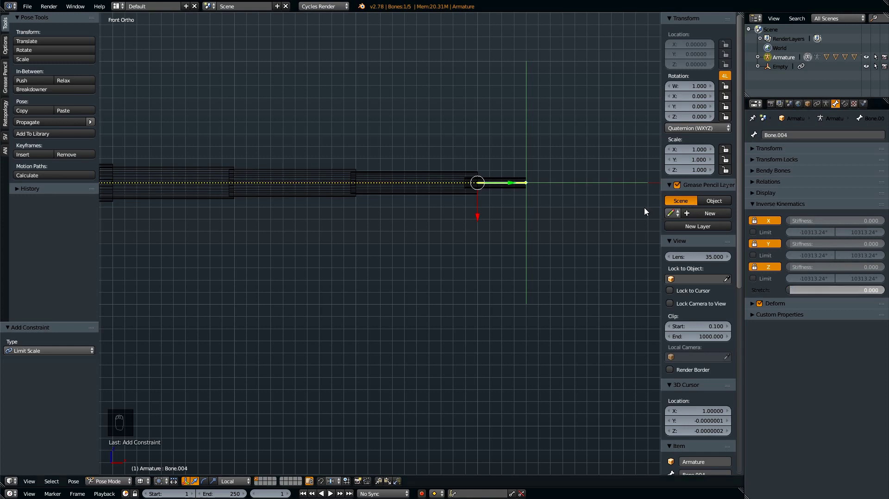
Test-pull the Empty target, then cancel so it stays in place.
right_click(613, 185)
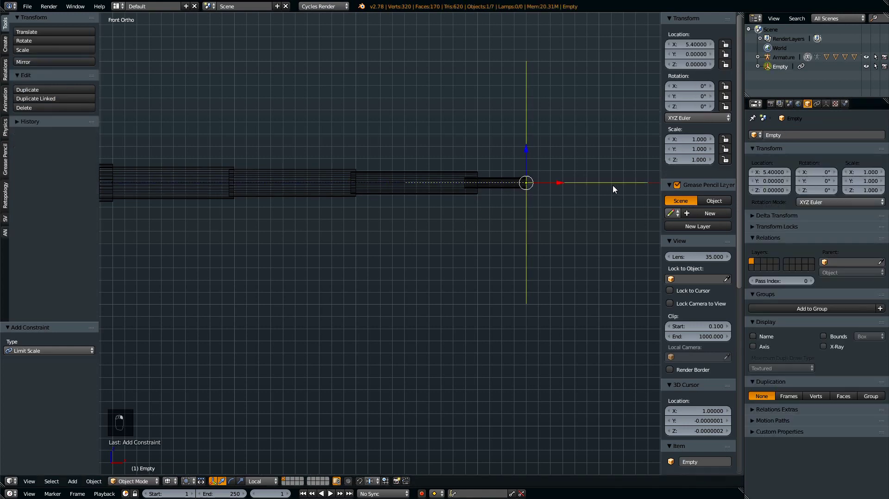
key(g)
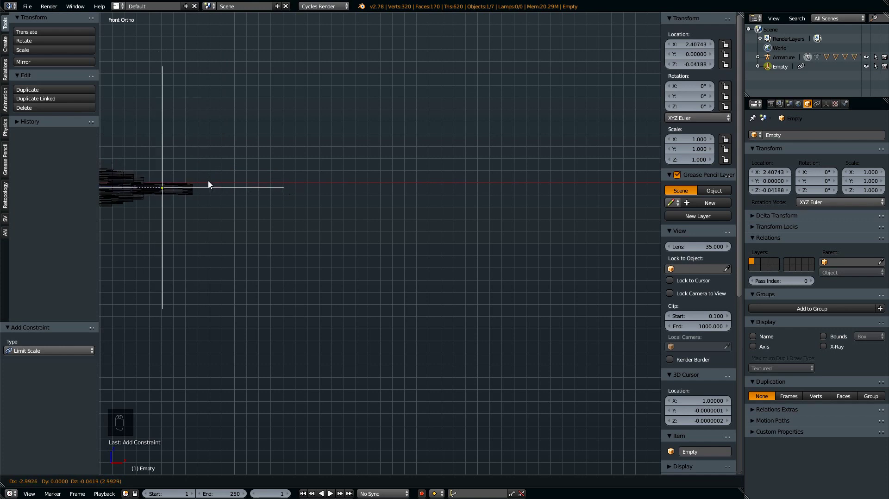
right_click(634, 192)
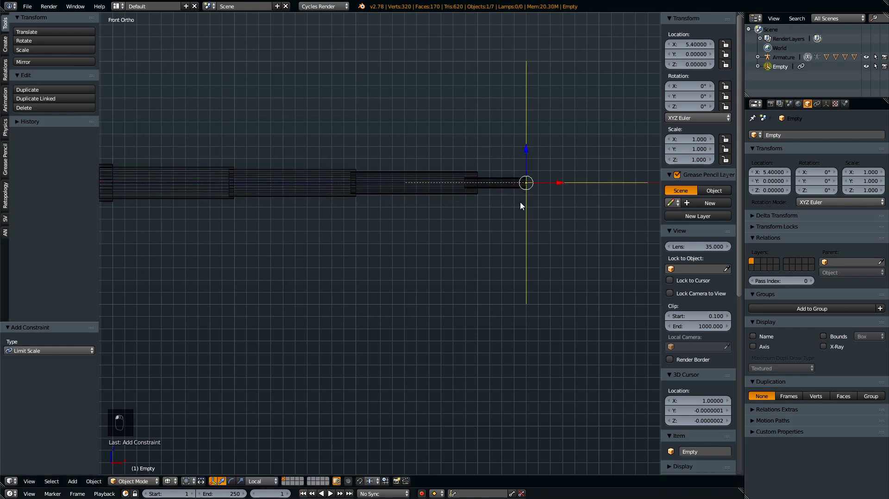
Set Bone.004's IK stretch to 0.2.
right_click(506, 186)
right_click(507, 187)
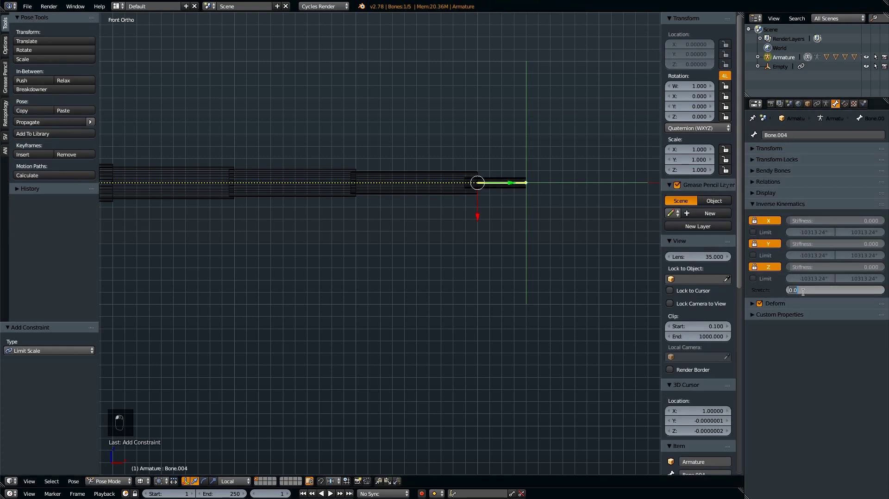
text(0.2)
key(Return)
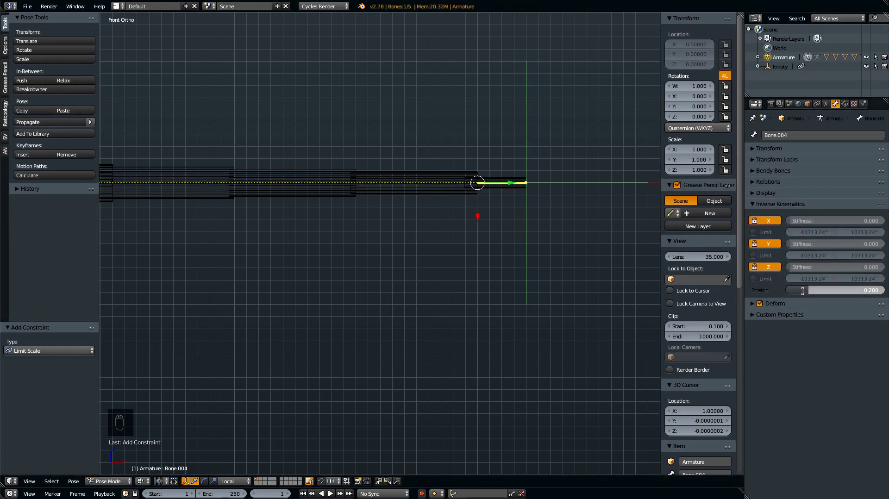
Set IK stretch to 0.4 on Bone.003 and 0.6 on Bone.002.
right_click(431, 184)
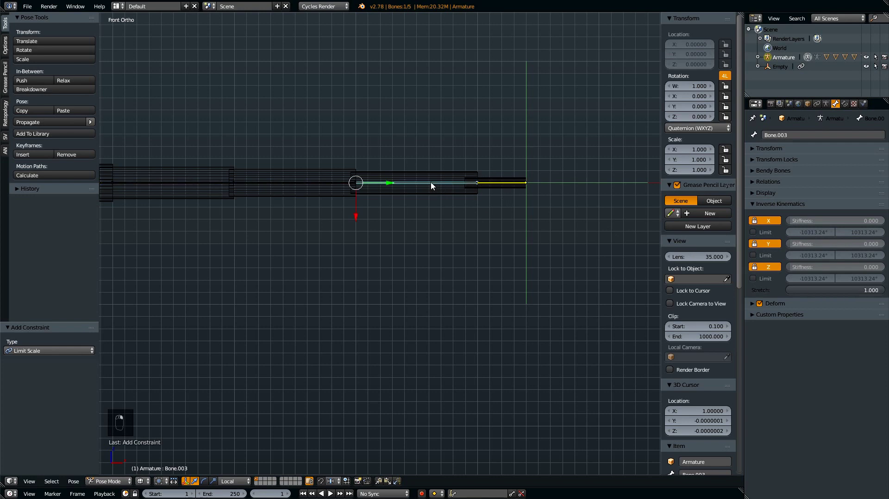
click(813, 291)
text(0.4)
key(Return)
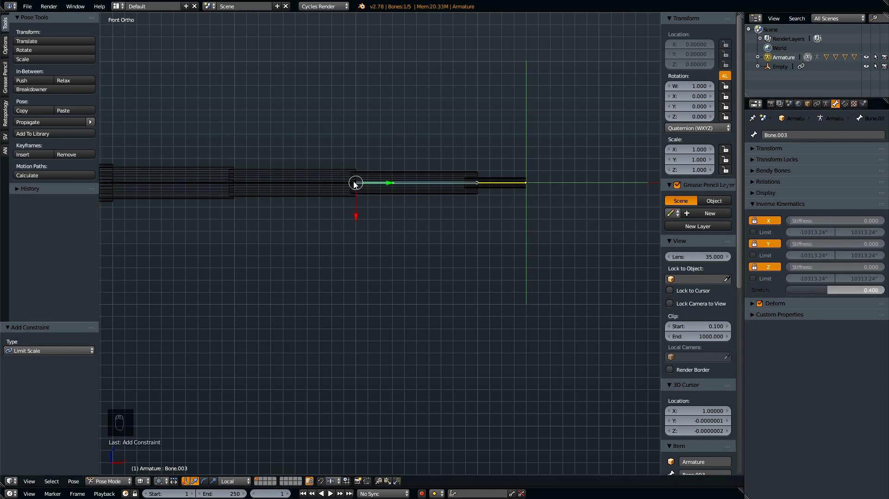
right_click(309, 185)
click(816, 292)
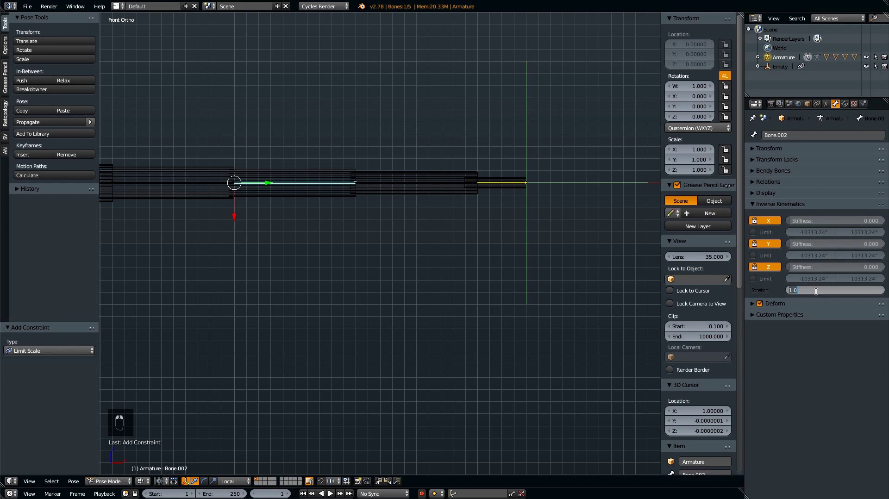
key(Return)
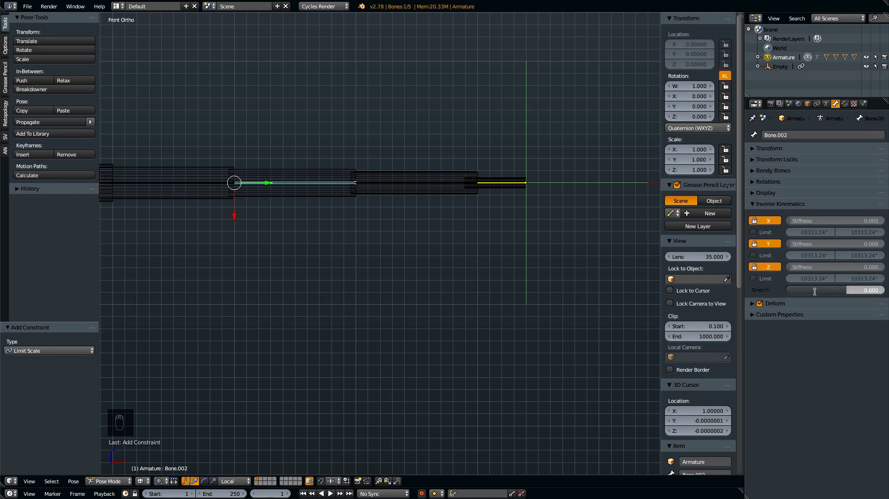
Set Bone.001's IK stretch to 0.8.
right_click(215, 184)
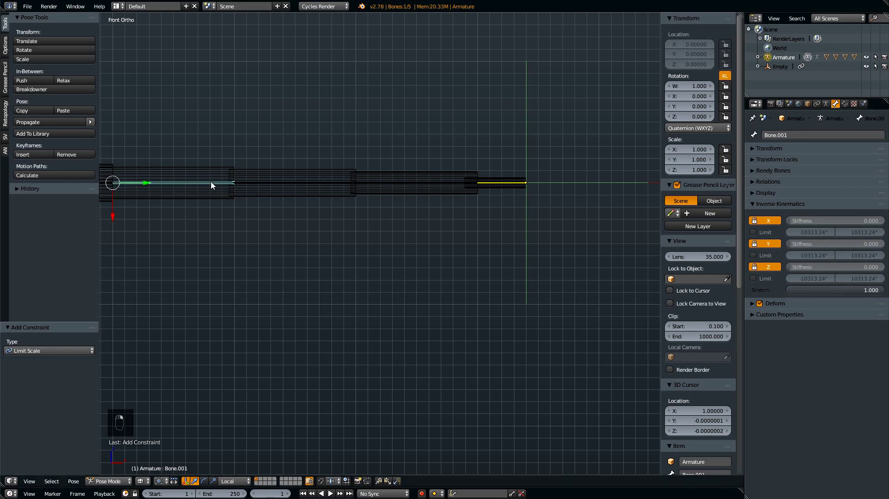
click(825, 291)
text(0.8)
key(Return)
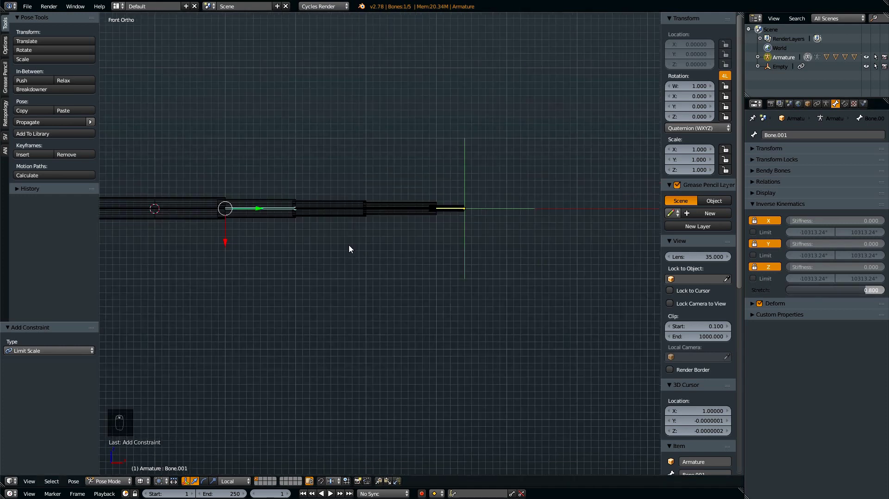
scroll(349, 246, down, 3)
Grab the Empty target to test the staggered stretch, then cancel back to X 5.4.
right_click(507, 213)
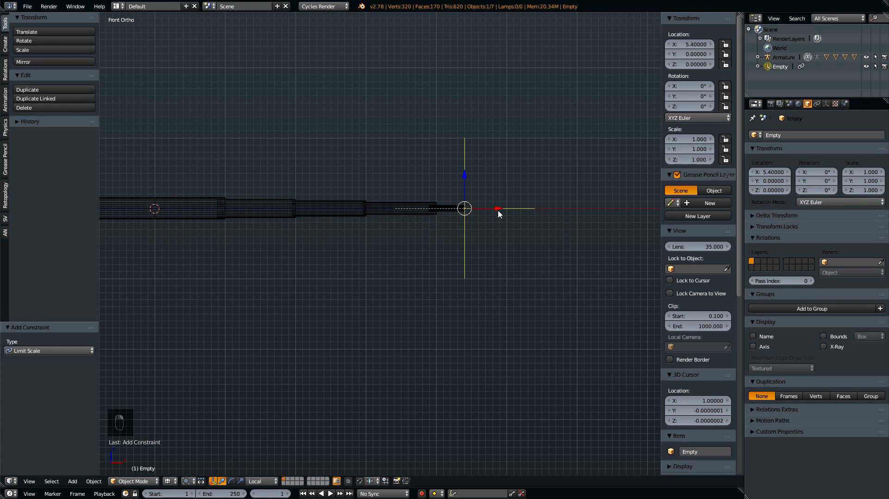
key(g)
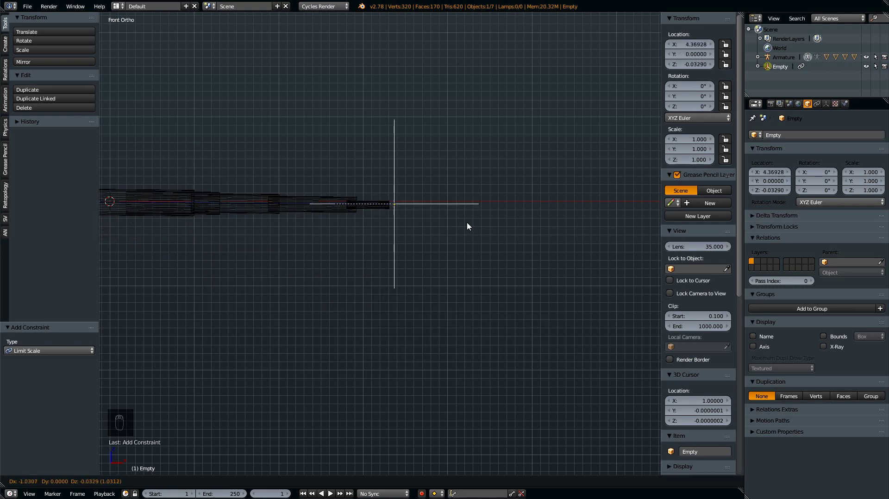
key(Escape)
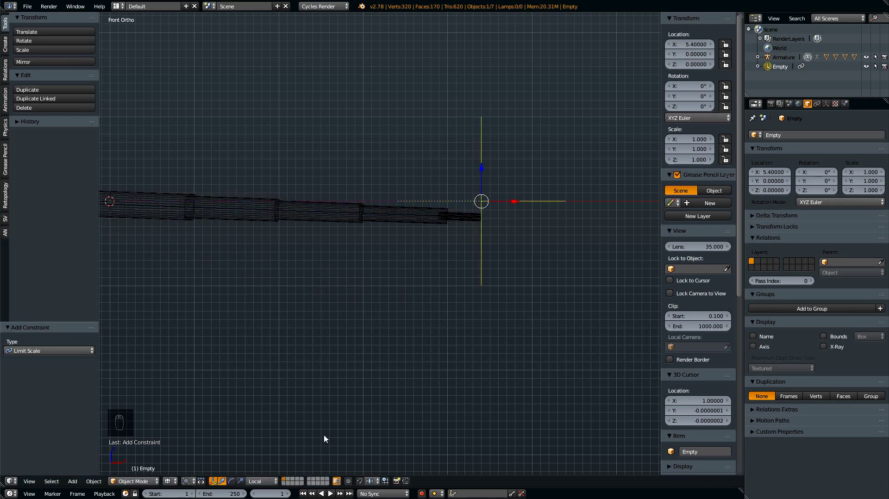
In solid view, orbit to an angle and slide the Empty along X back to 5.4.
key(z)
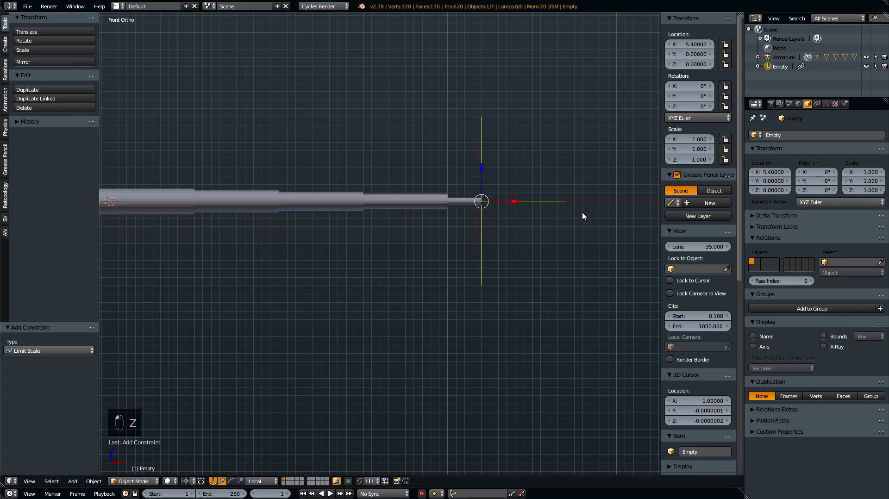
middle_drag(582, 216, 524, 327)
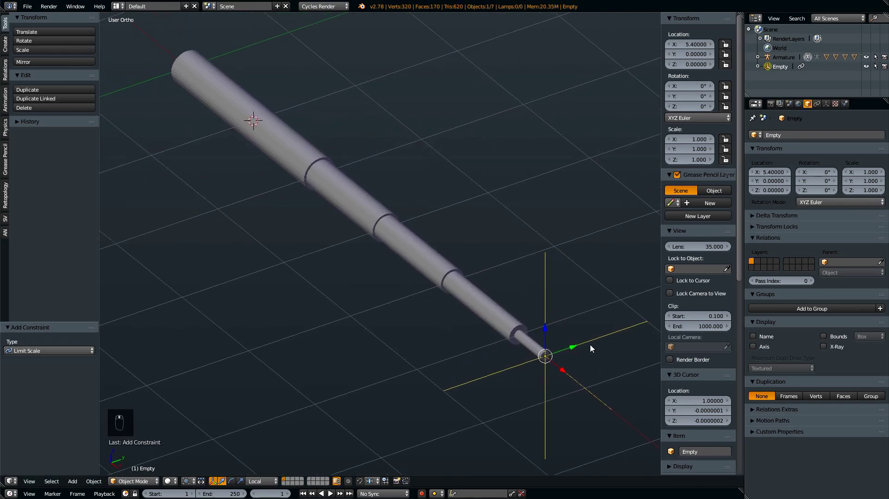
key(g)
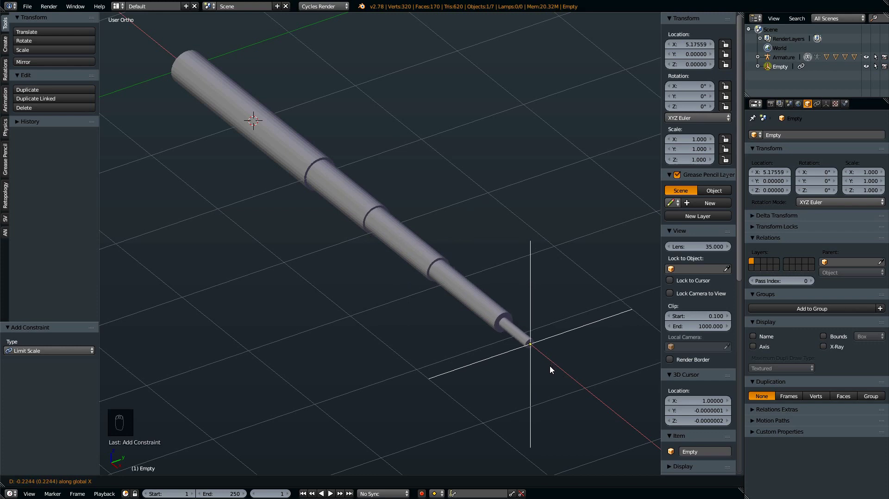
click(617, 373)
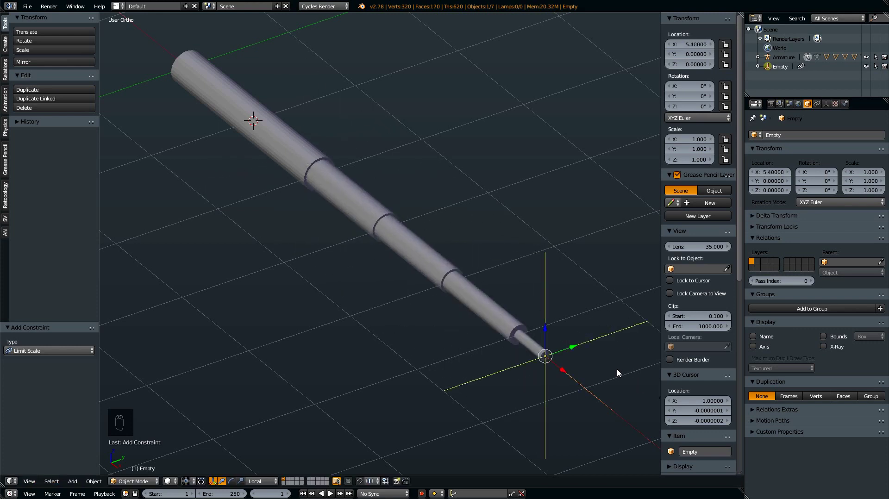